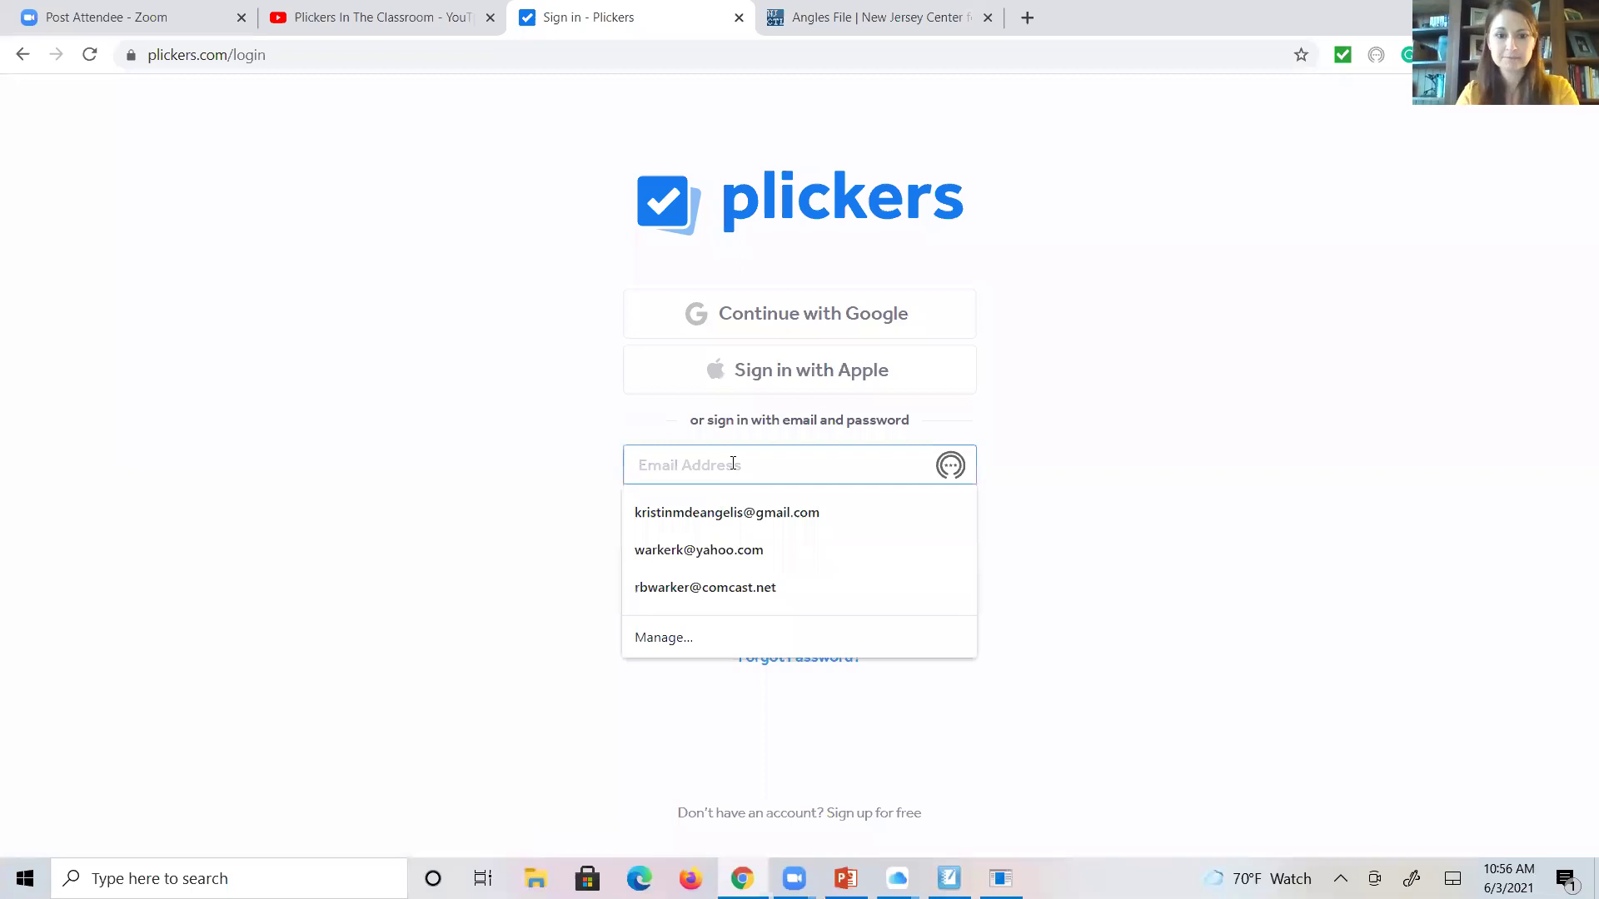
- Sign in to Plickers with the account email and password to reach Your Library
{"action": "key", "text": "Tab"}
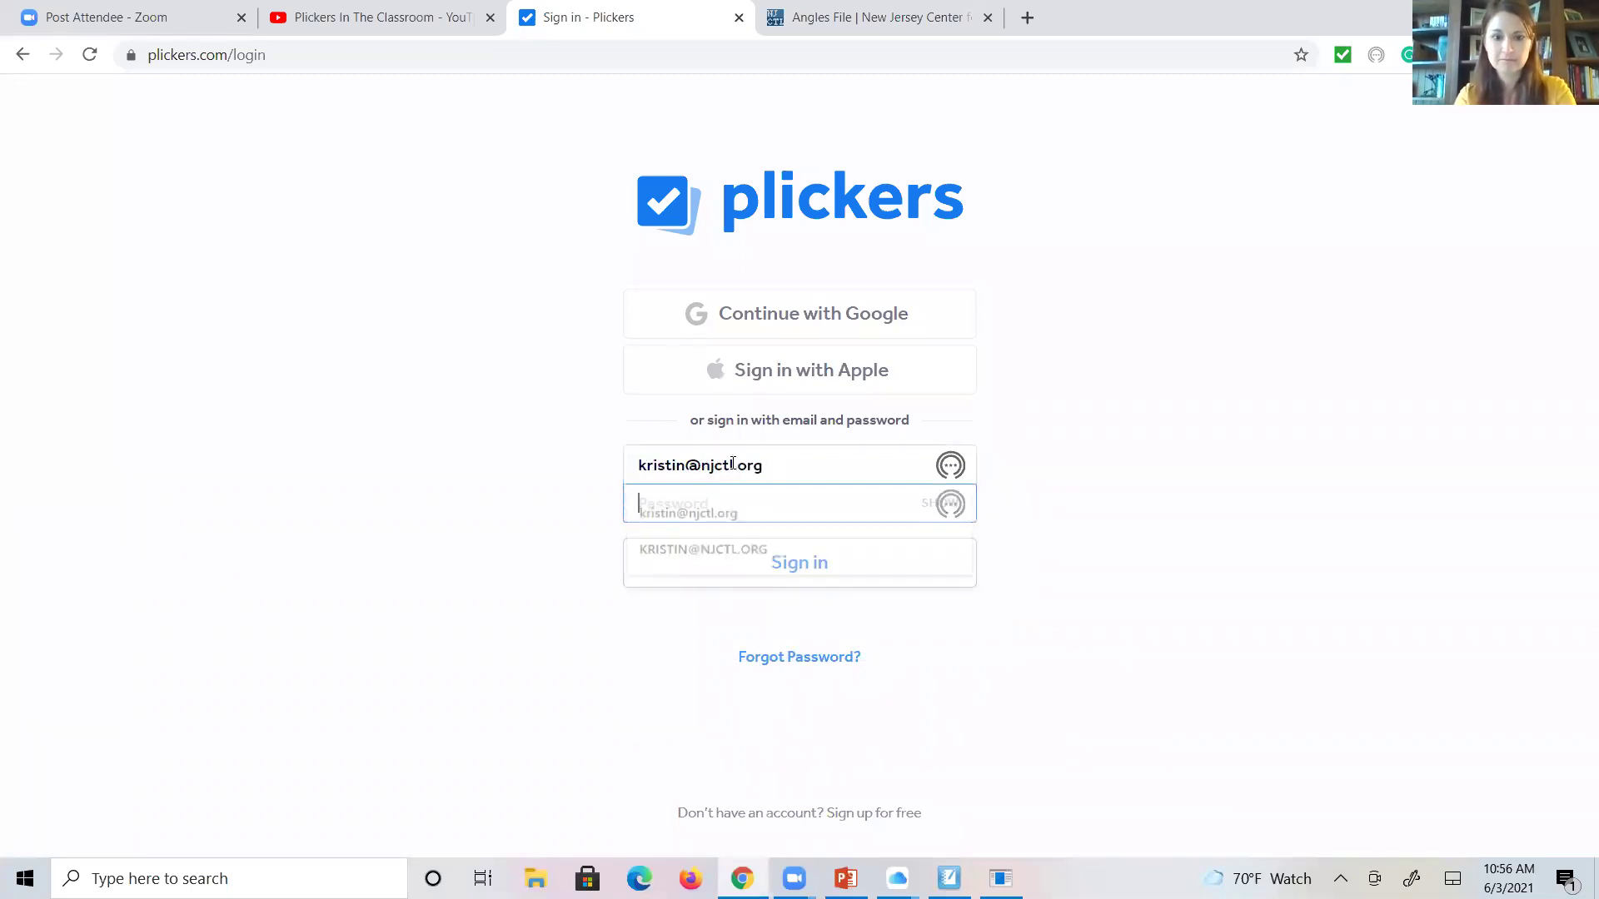
{"action": "type", "text": "••••••••"}
{"action": "key", "text": "Return"}
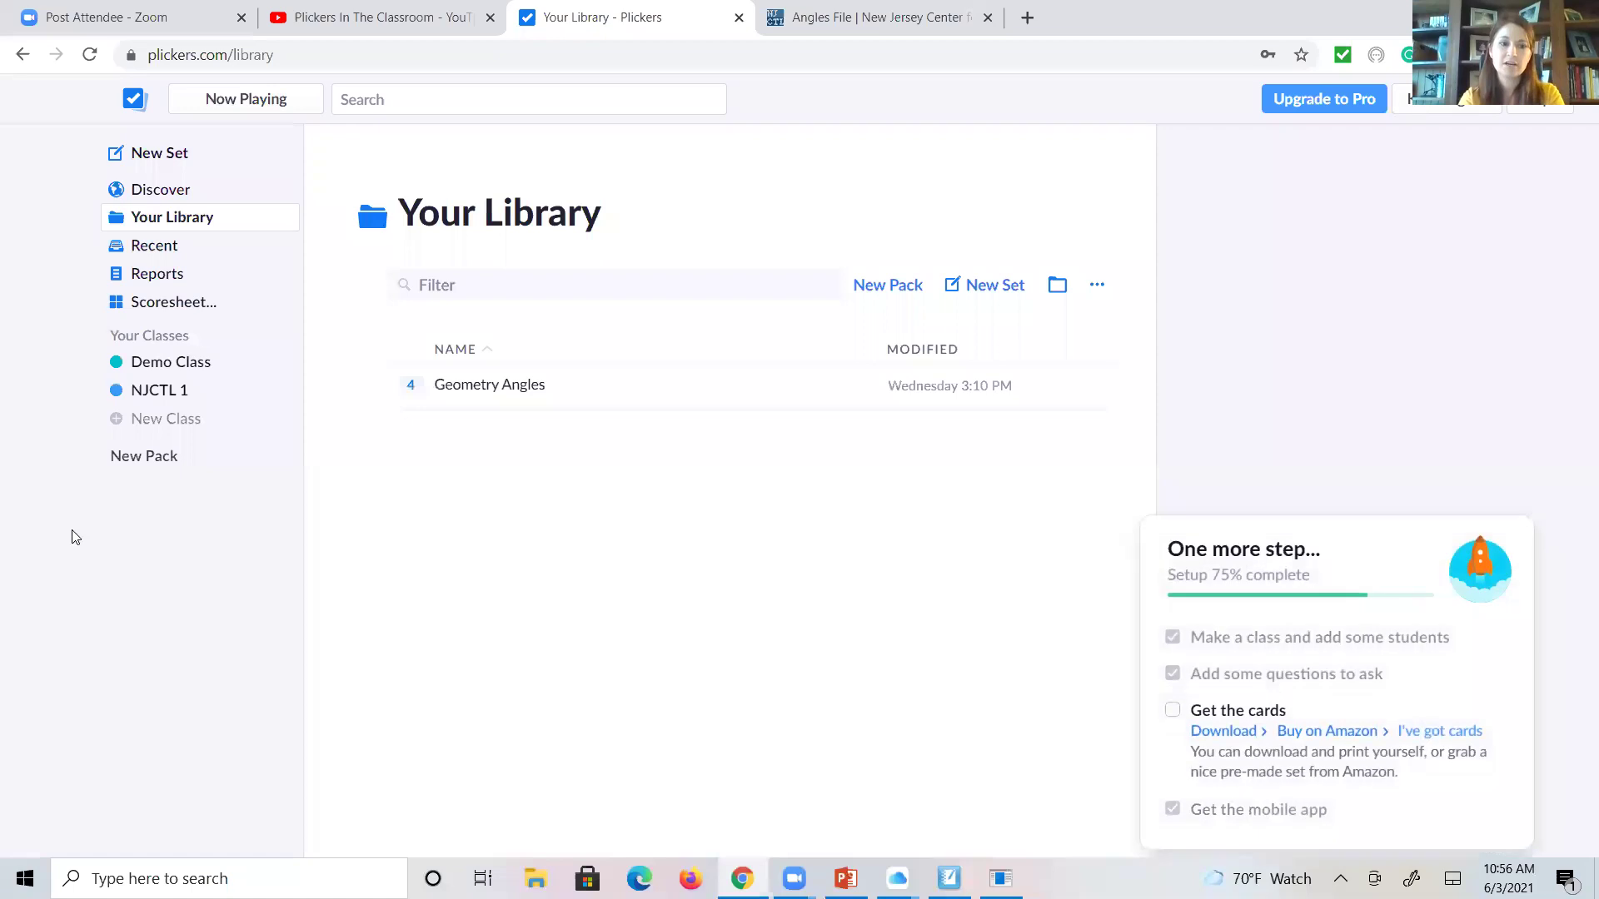
{"action": "left_click", "coordinate": [150, 421]}
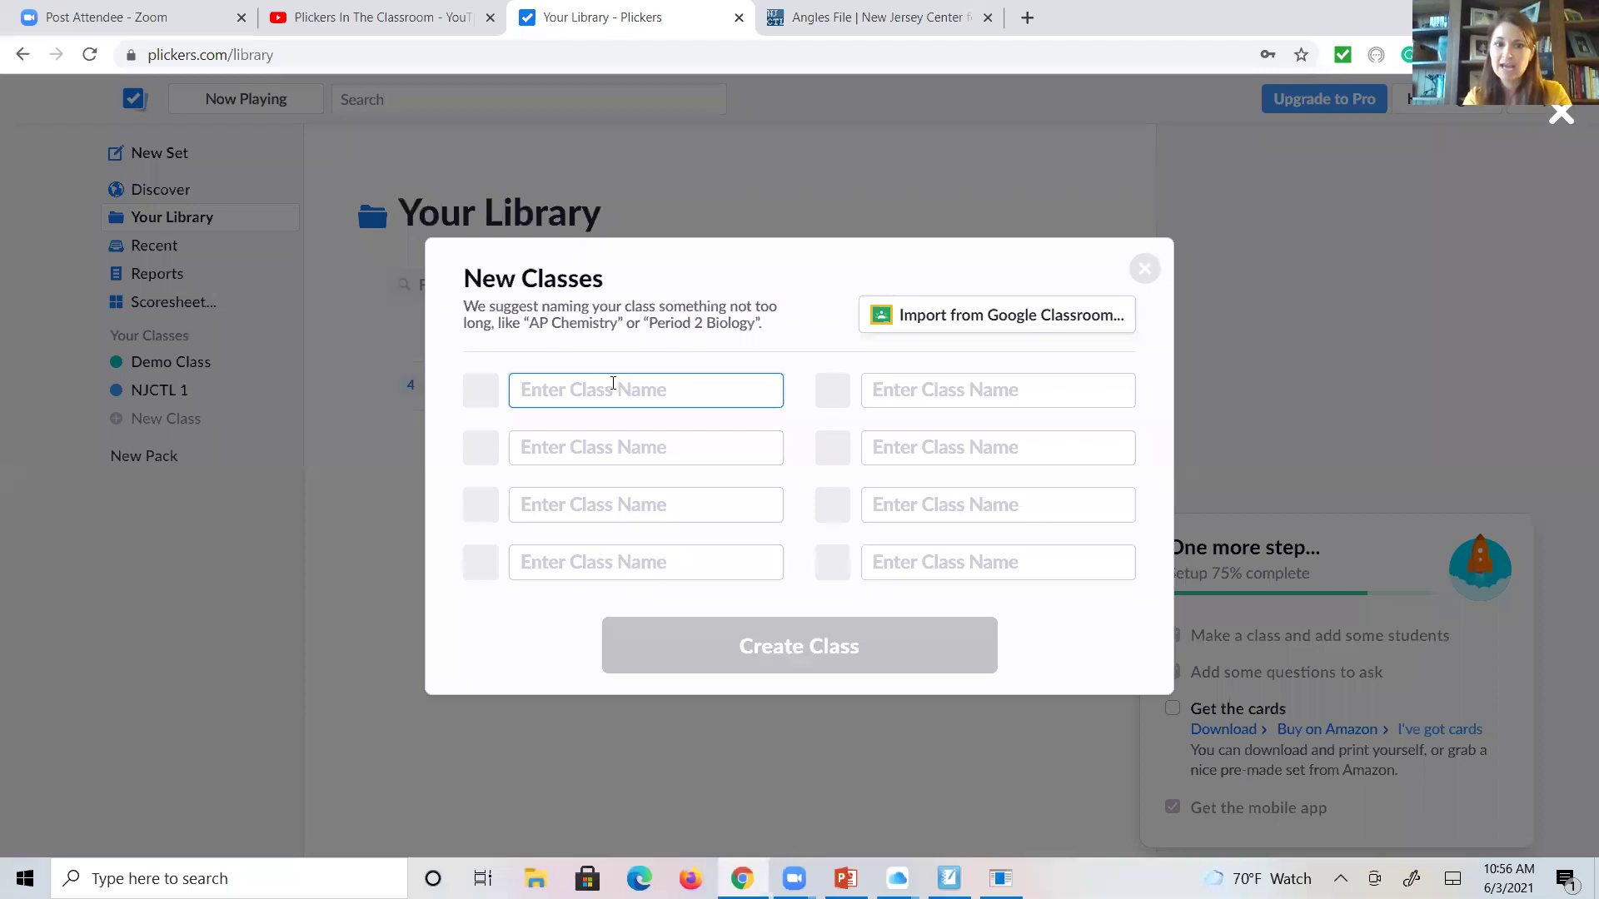
- Create a new class named Malawi
{"action": "type", "text": "m"}
{"action": "key", "text": "BackSpace"}
{"action": "type", "text": "Malawi"}
{"action": "left_click", "coordinate": [779, 653]}
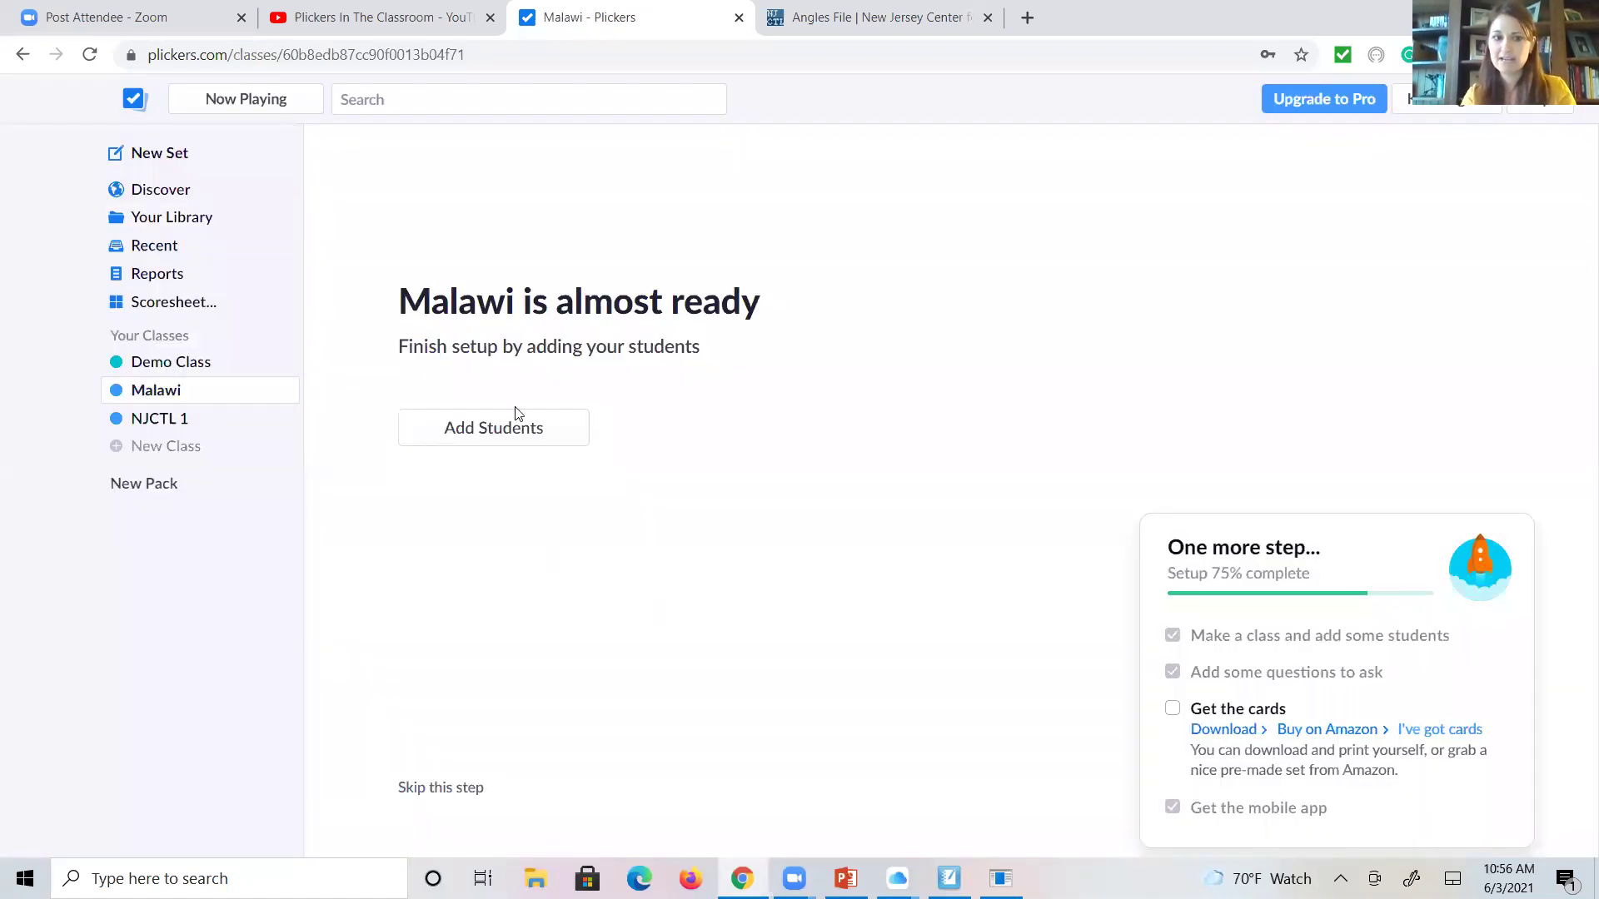
- Enroll two students in the Malawi class by entering their names
{"action": "left_click", "coordinate": [514, 428]}
{"action": "left_click", "coordinate": [515, 428]}
{"action": "type", "text": "Audra "}
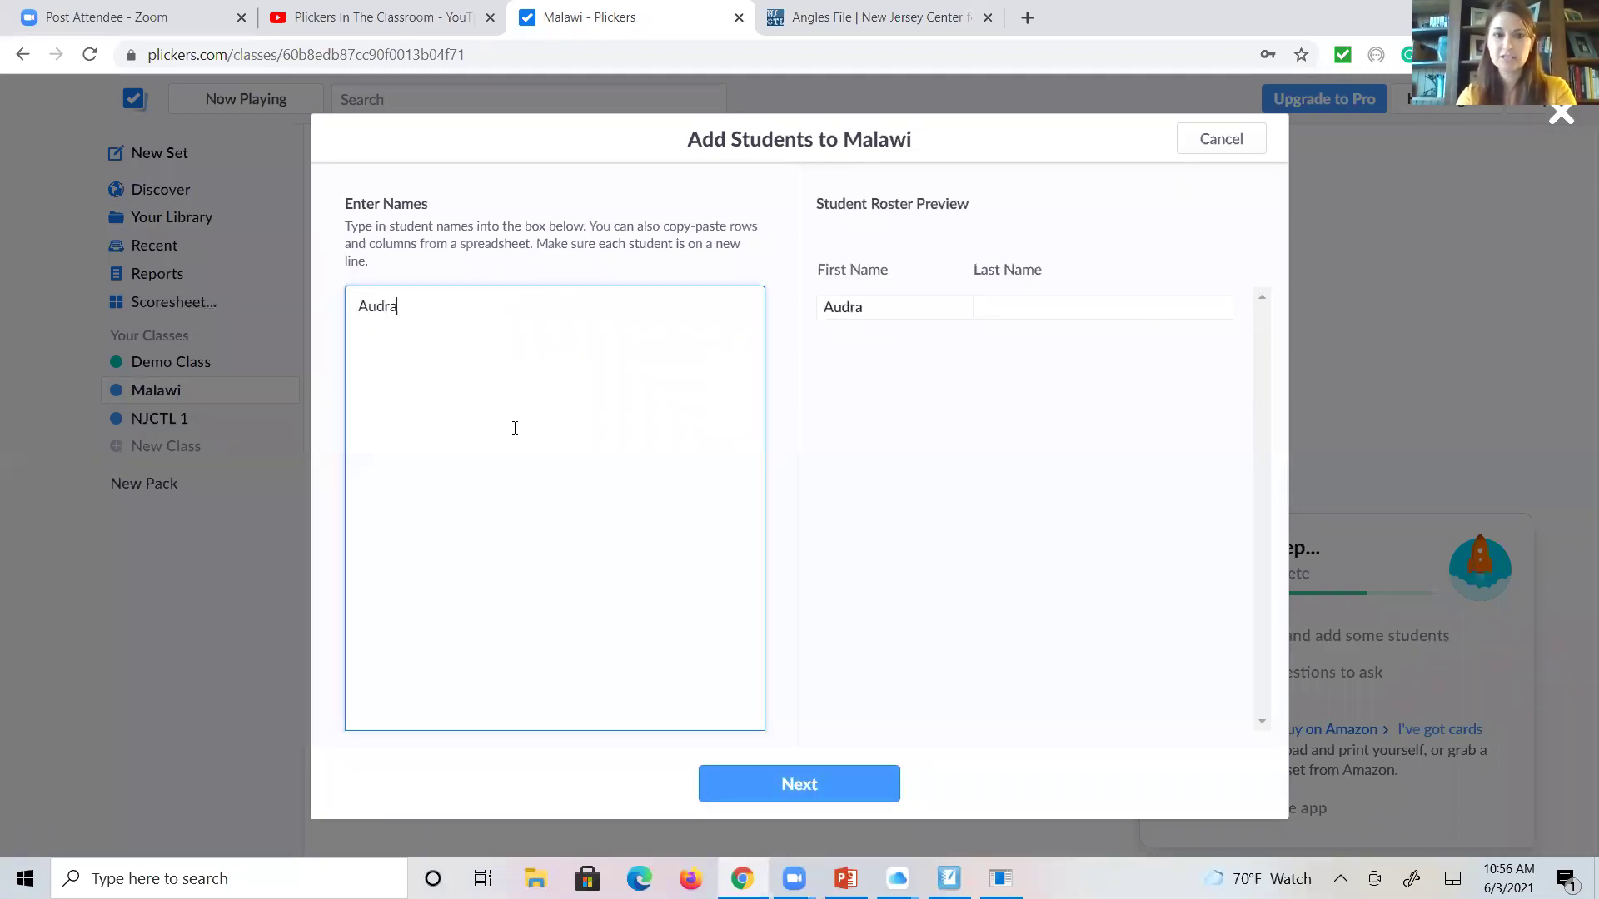
{"action": "type", "text": "Susan"}
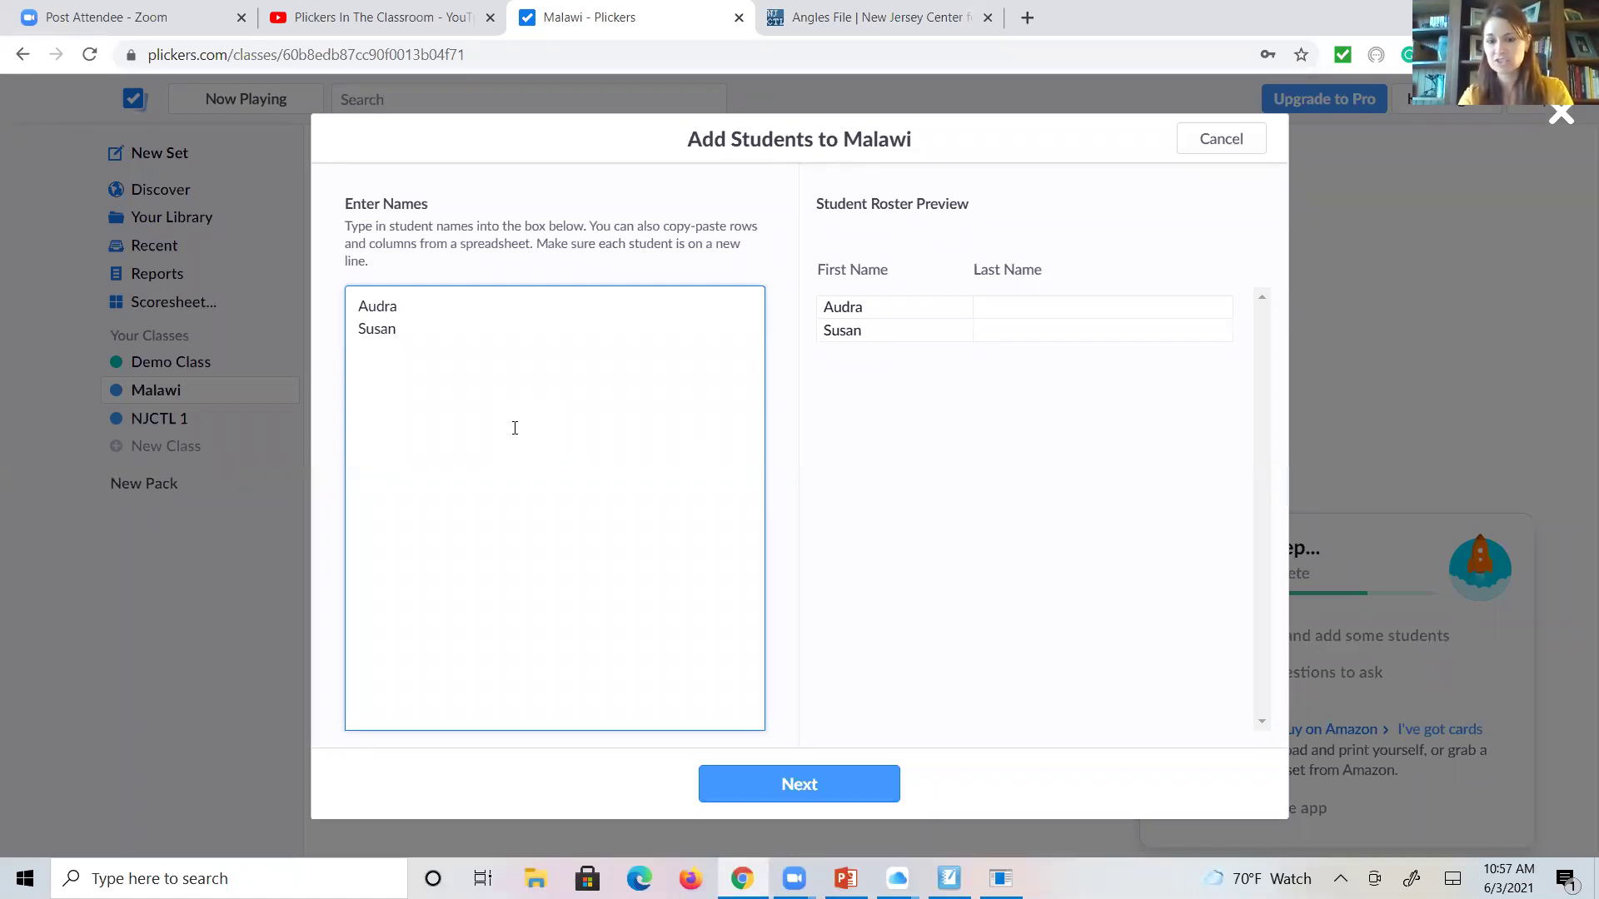
{"action": "left_click", "coordinate": [876, 768]}
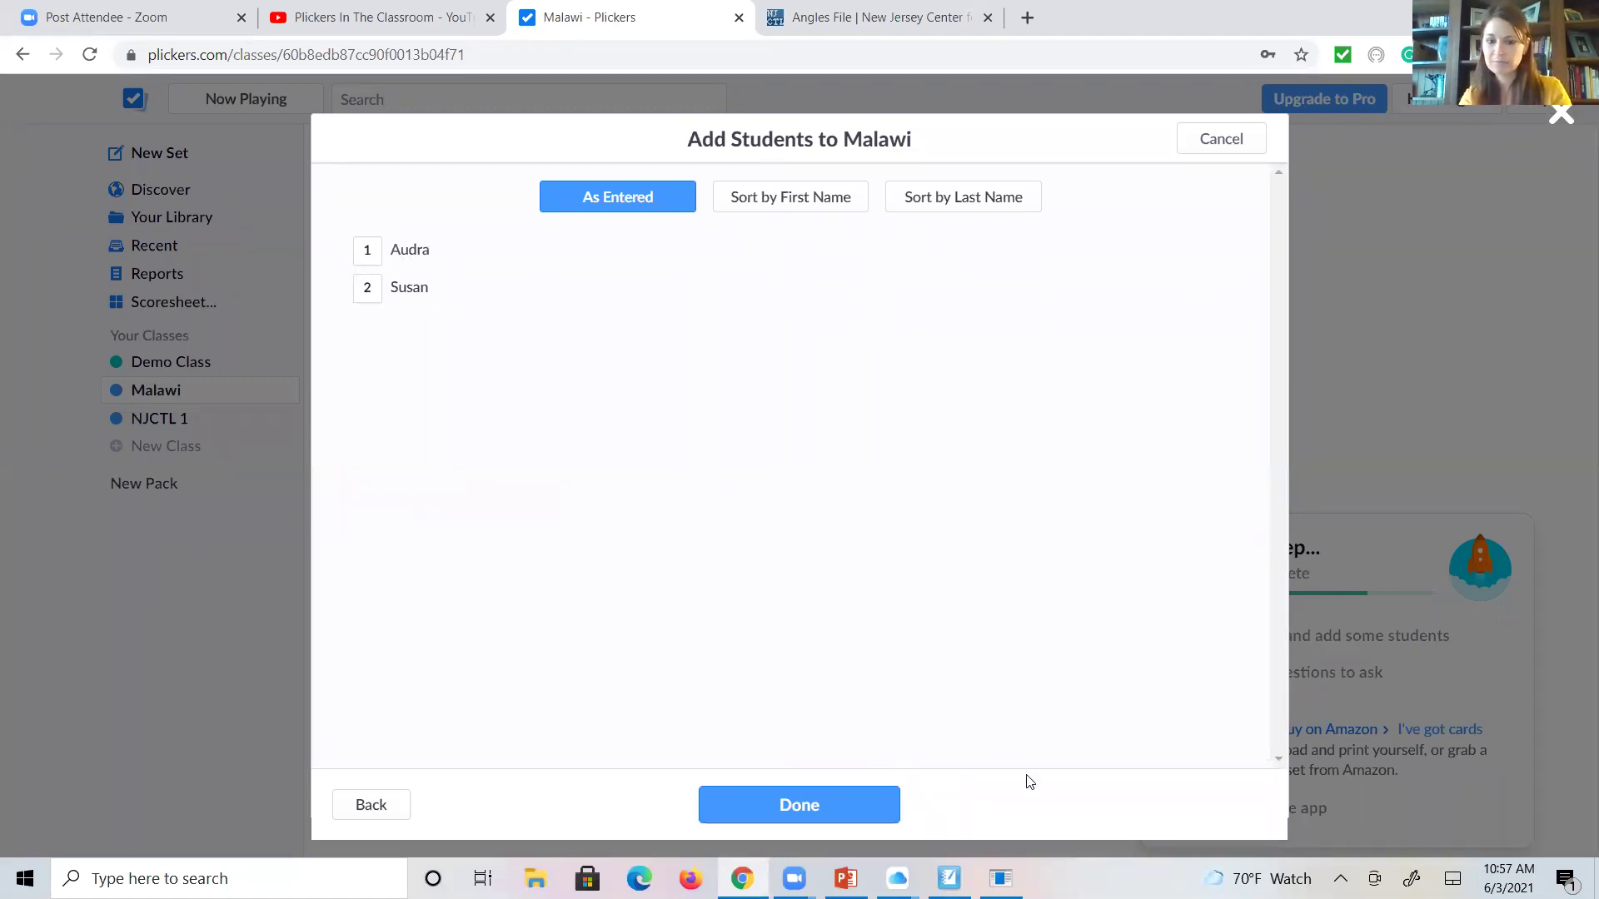
{"action": "key", "text": "Return"}
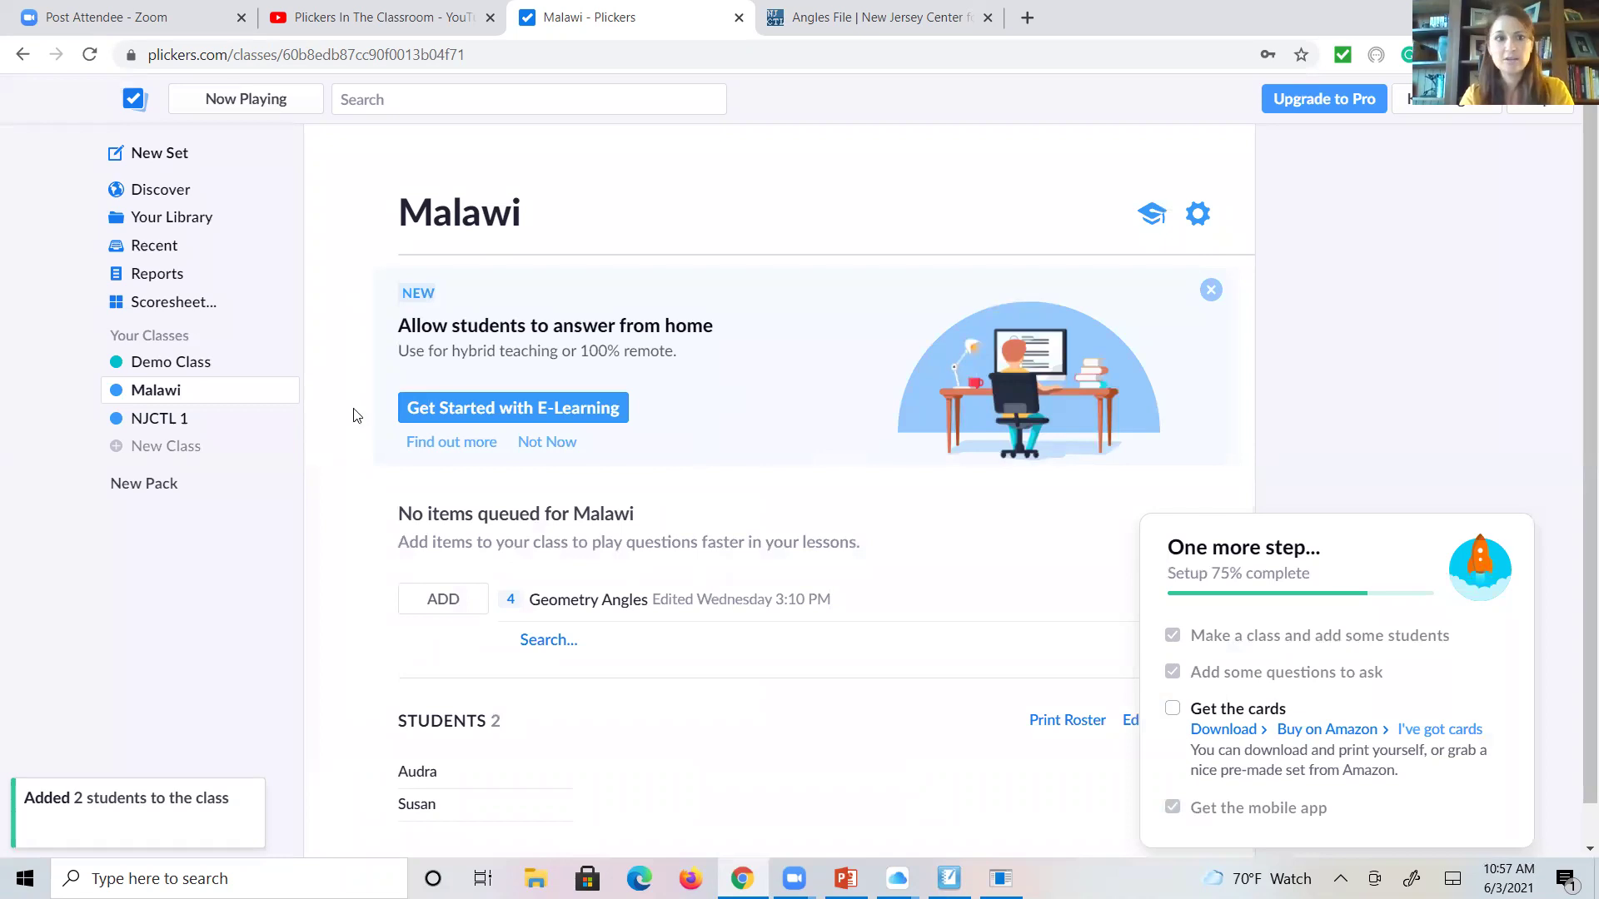
- Go to the Recent page and download the printable Plickers answer cards PDF
{"action": "left_click", "coordinate": [138, 102]}
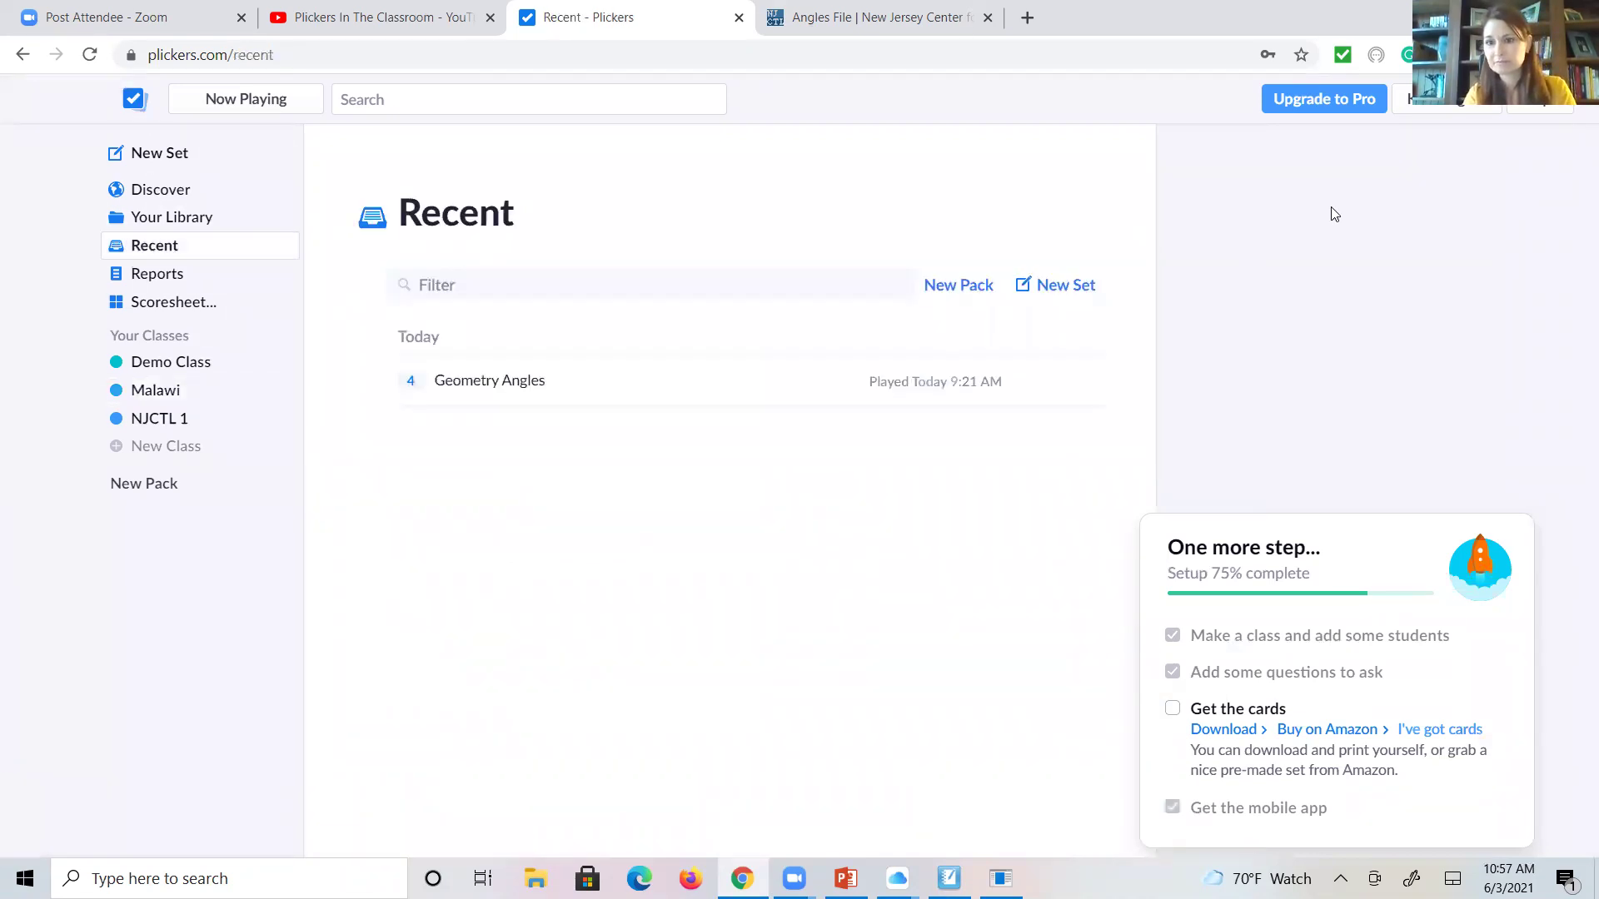
{"action": "mouse_move", "coordinate": [260, 493]}
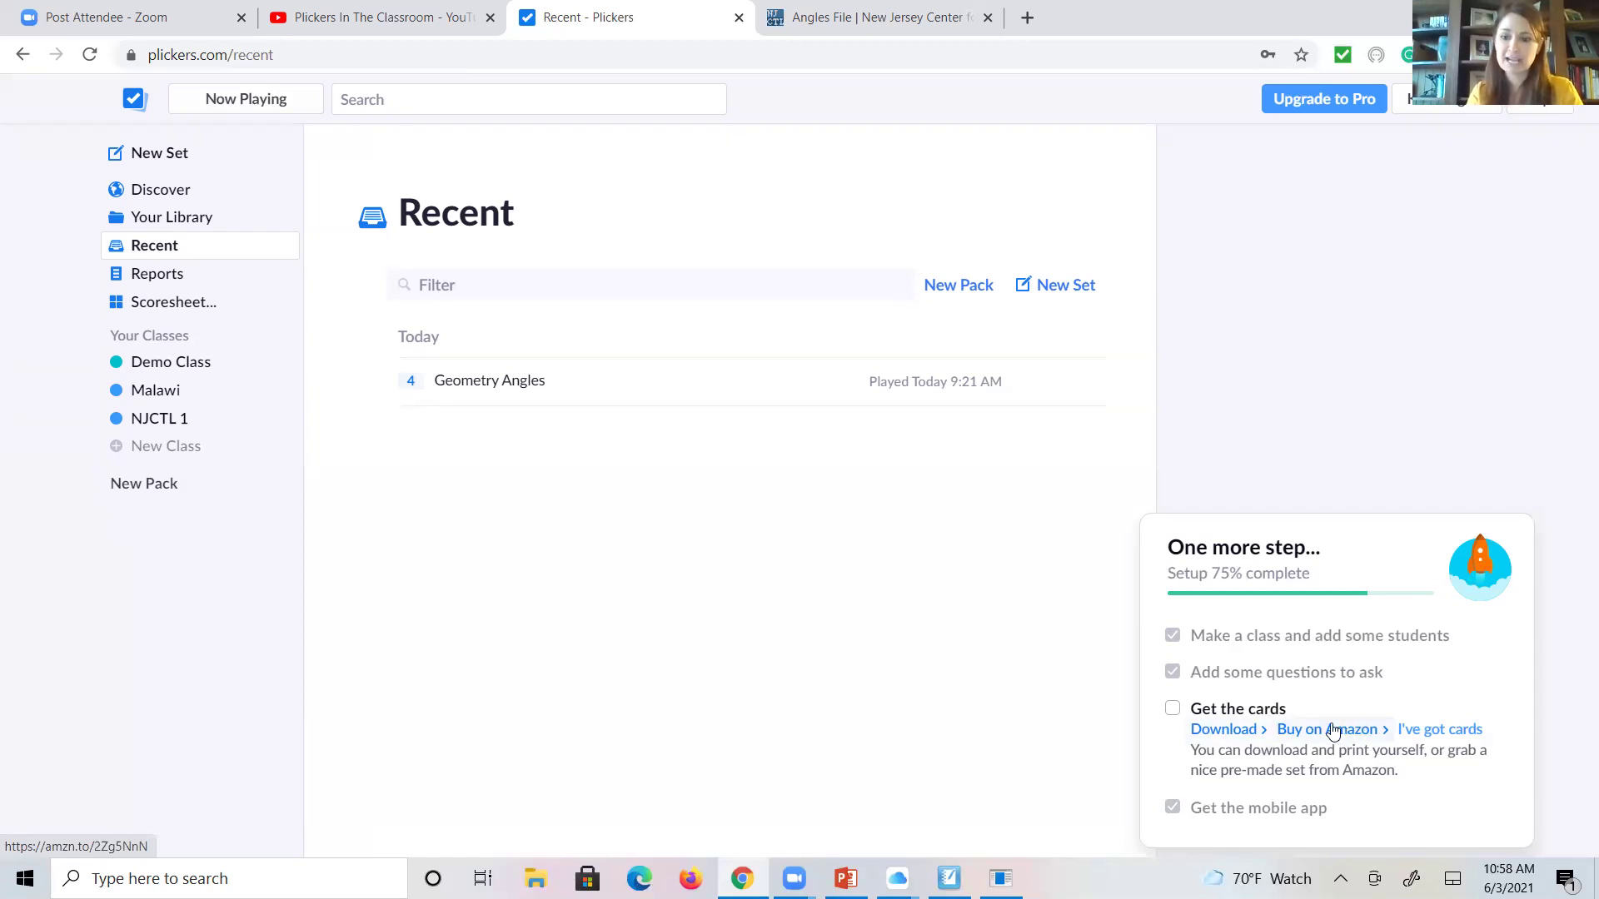
{"action": "left_click", "coordinate": [1221, 731]}
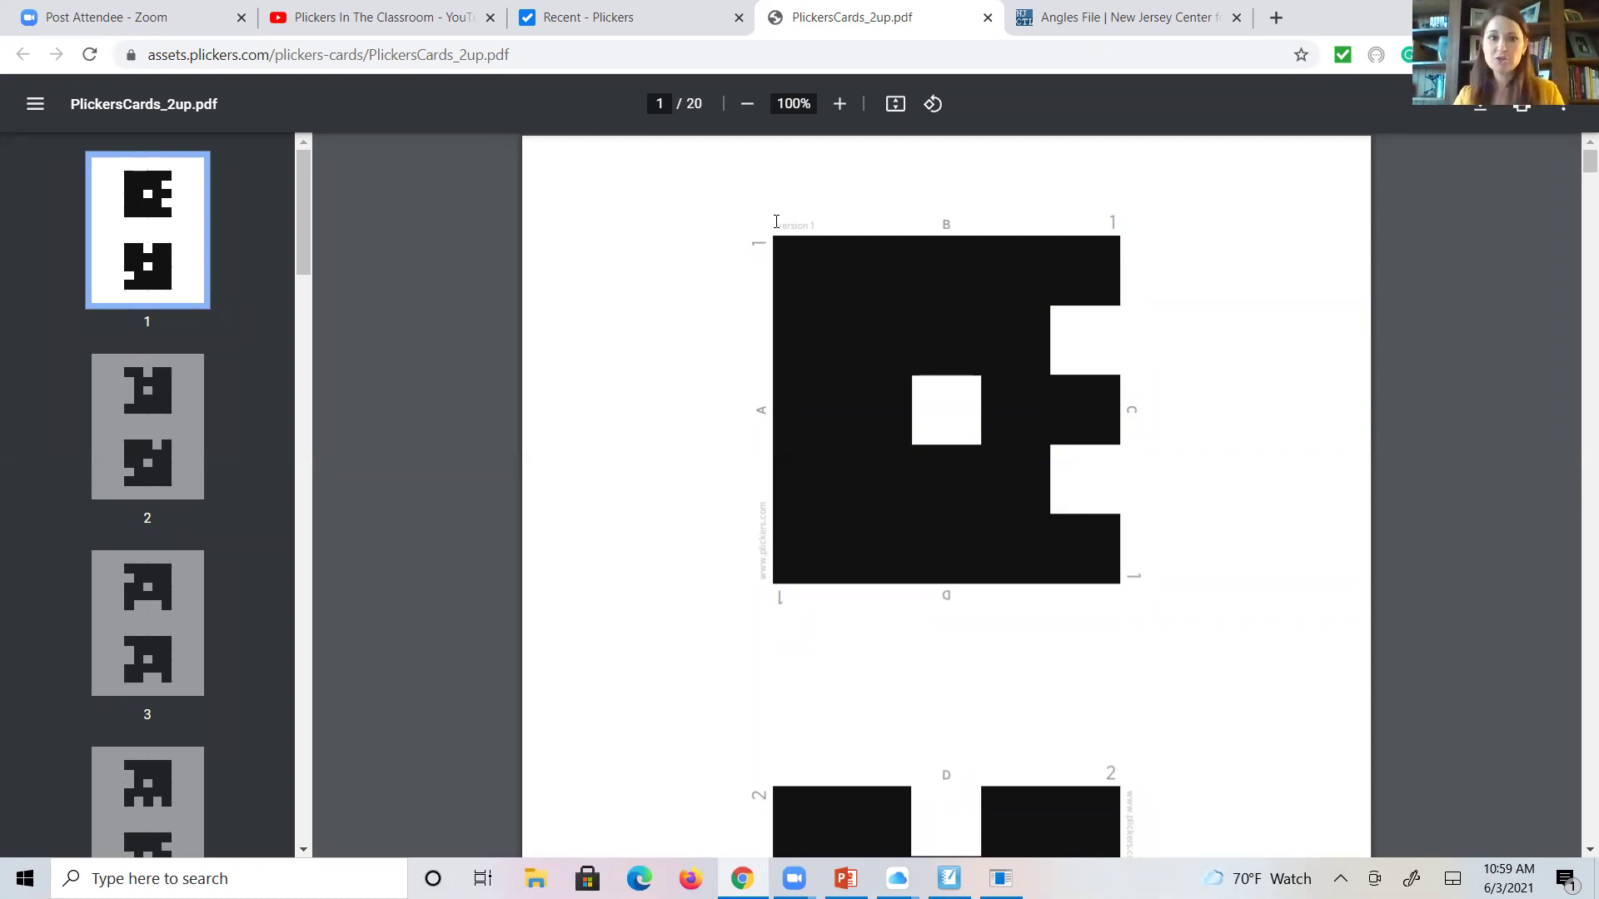
- Return from PlickersCards_2up.pdf to the Recent - Plickers tab
{"action": "left_click", "coordinate": [614, 15]}
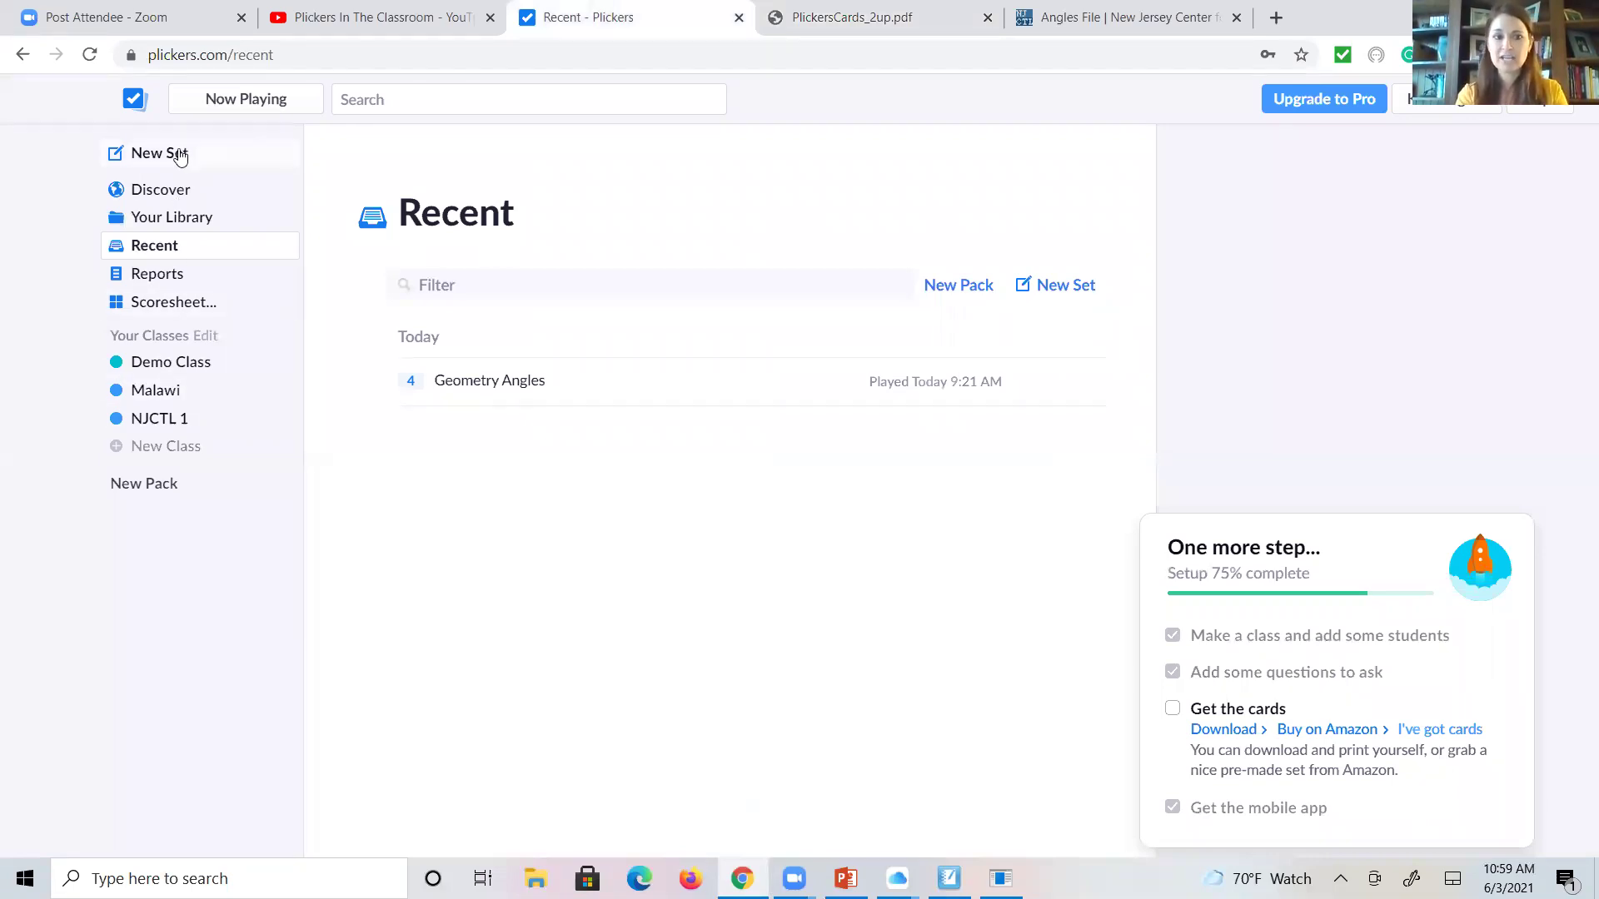
- Start a brand-new question set from the Malawi class page
{"action": "left_click", "coordinate": [147, 389]}
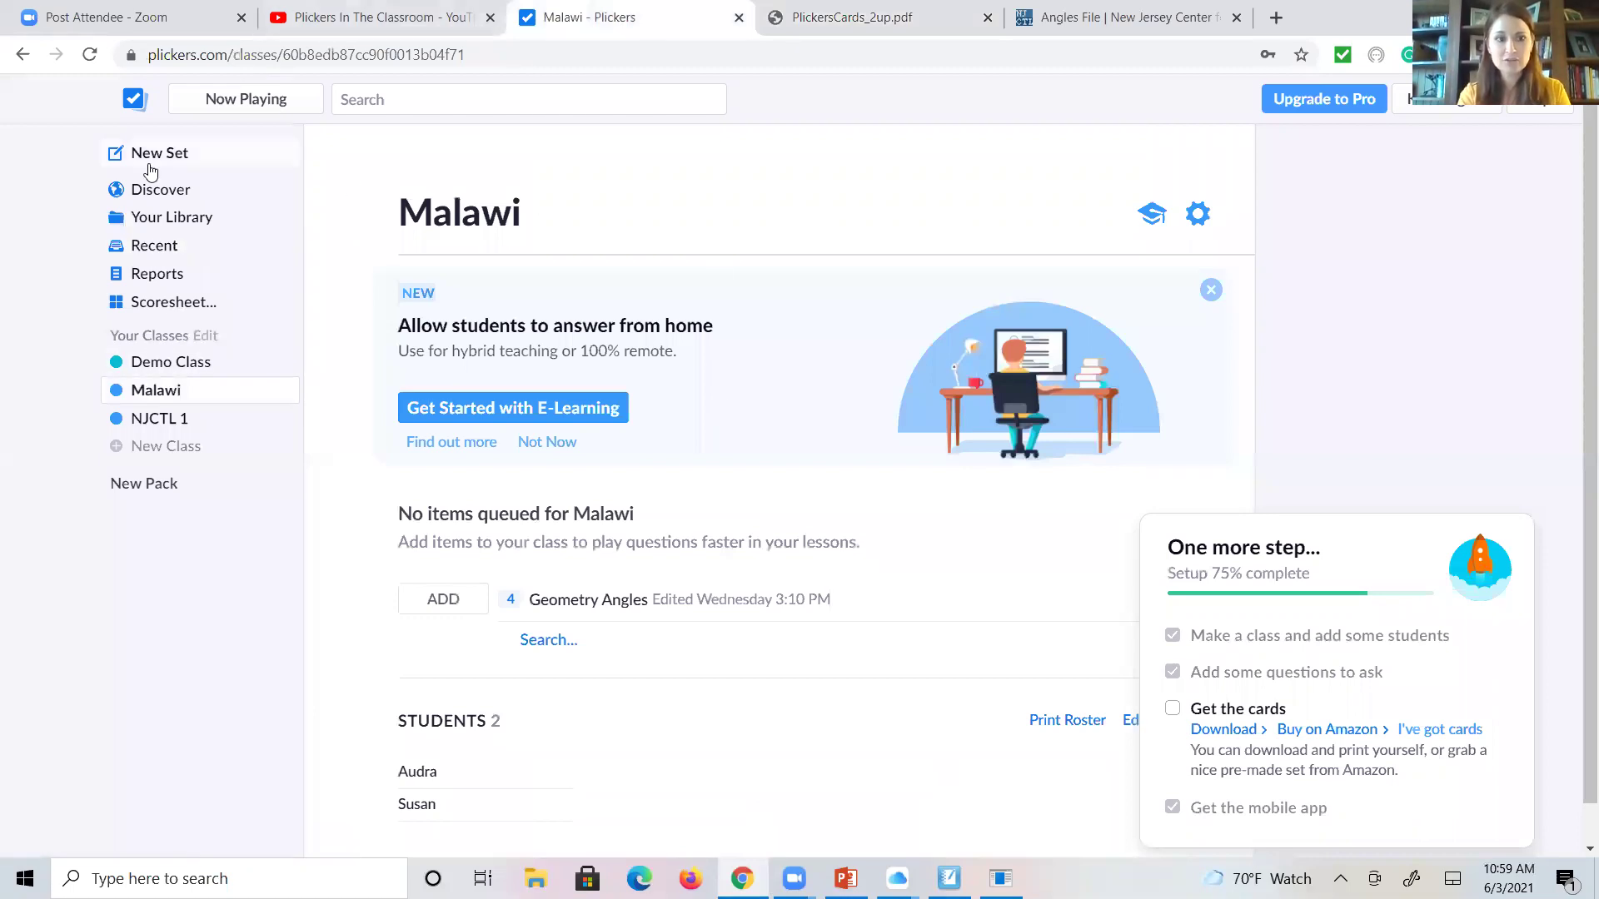
{"action": "left_click", "coordinate": [141, 160]}
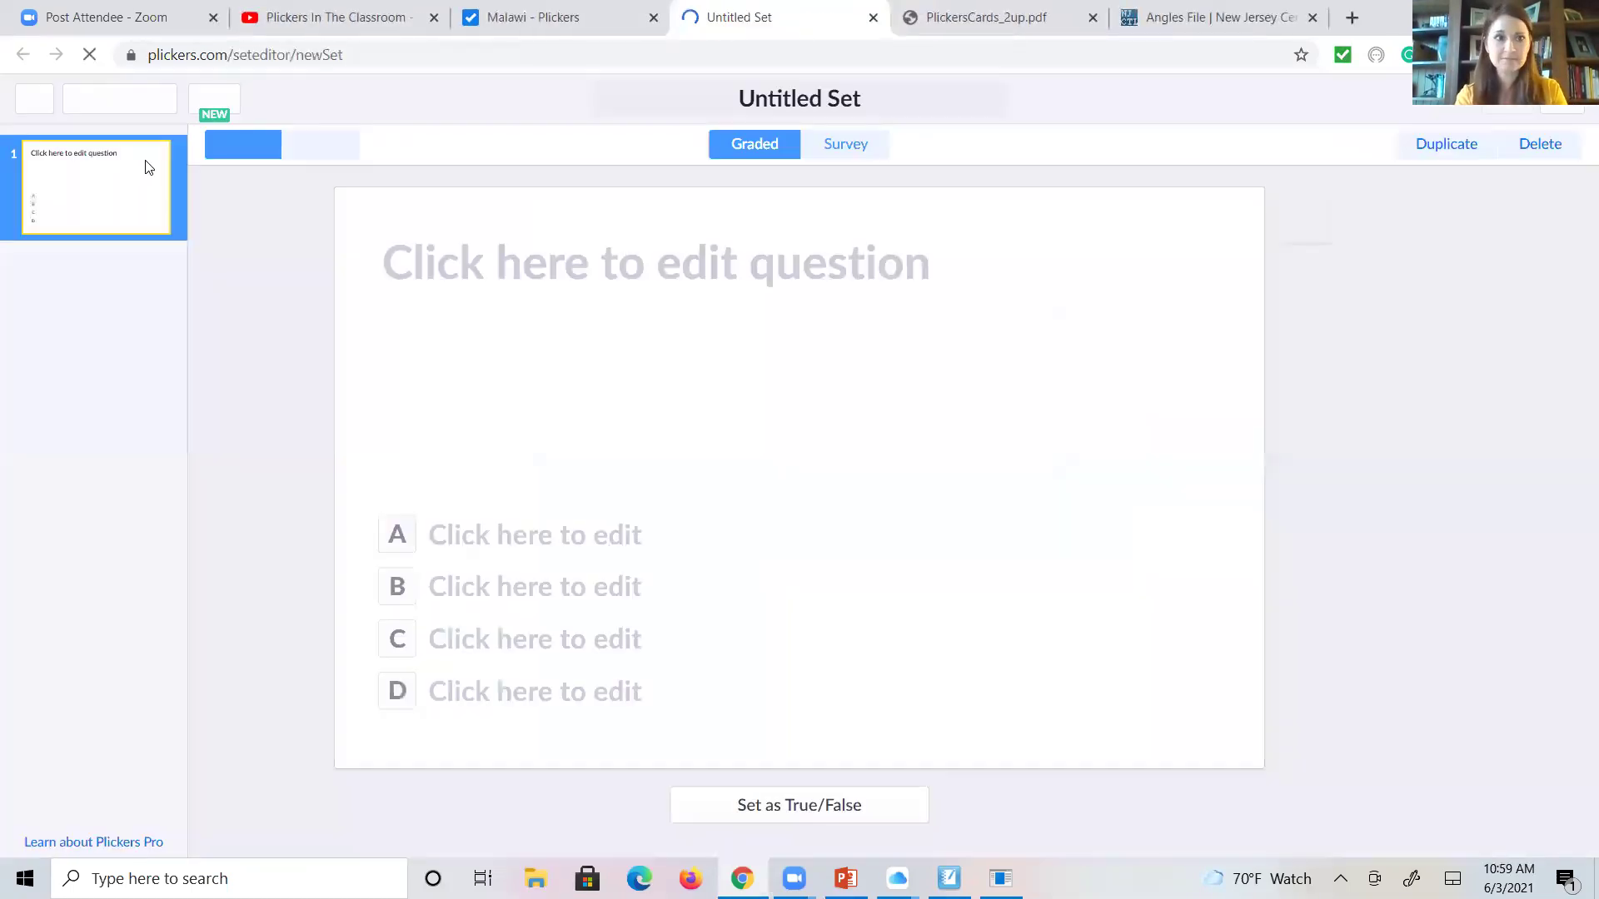
{"action": "left_click", "coordinate": [781, 270]}
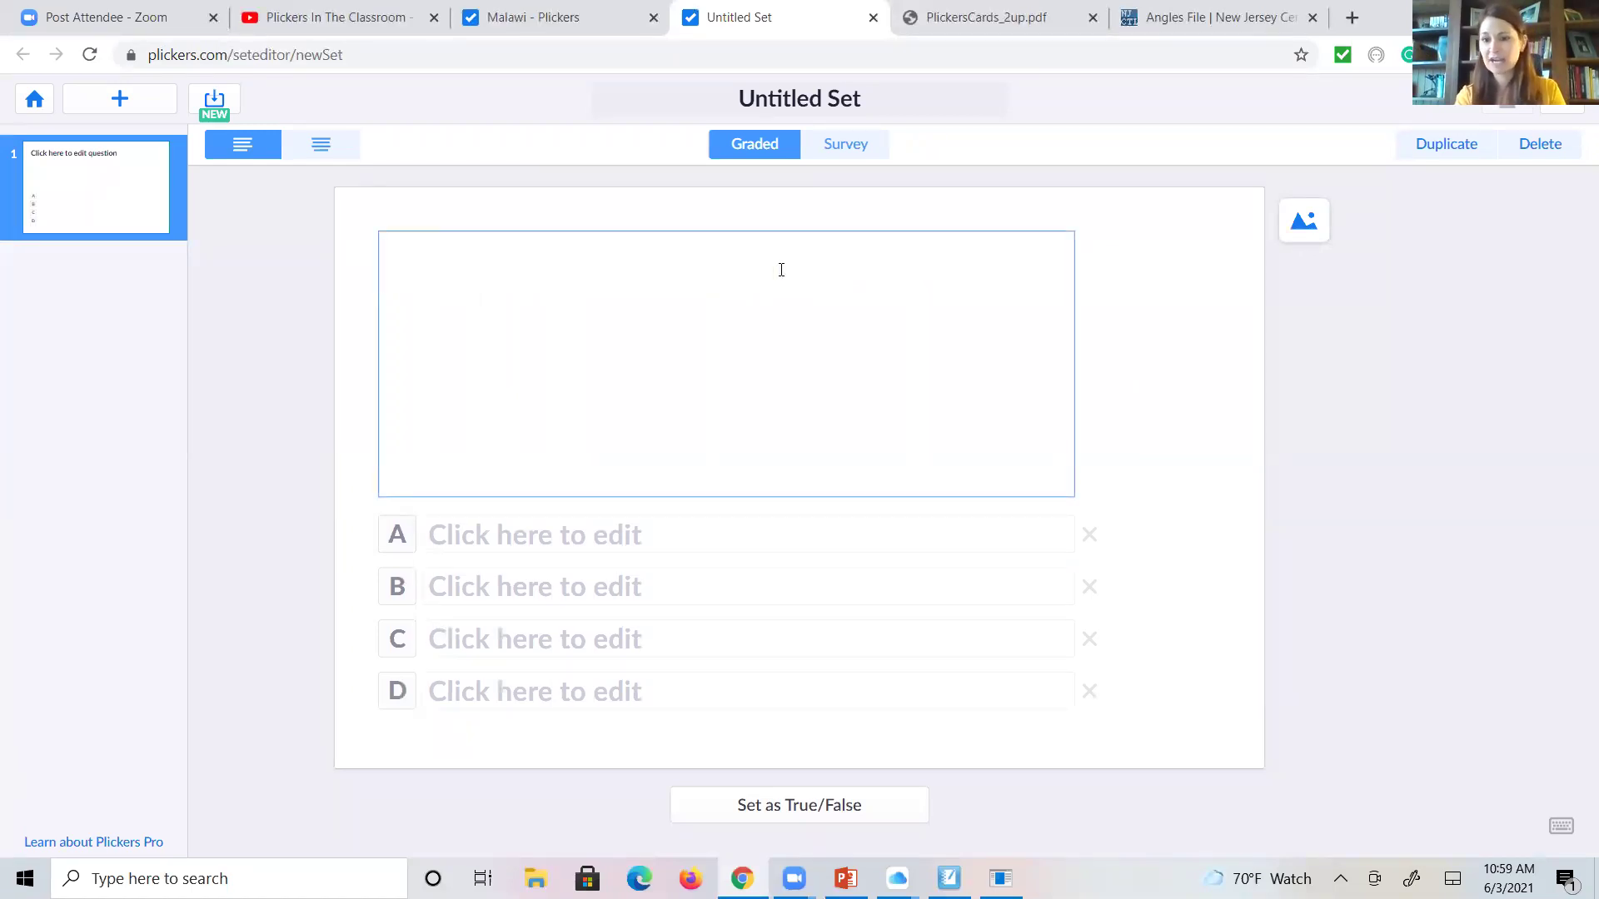
- Rename the set title from 'Untitled SetGeo' to GEO
{"action": "left_click", "coordinate": [830, 98]}
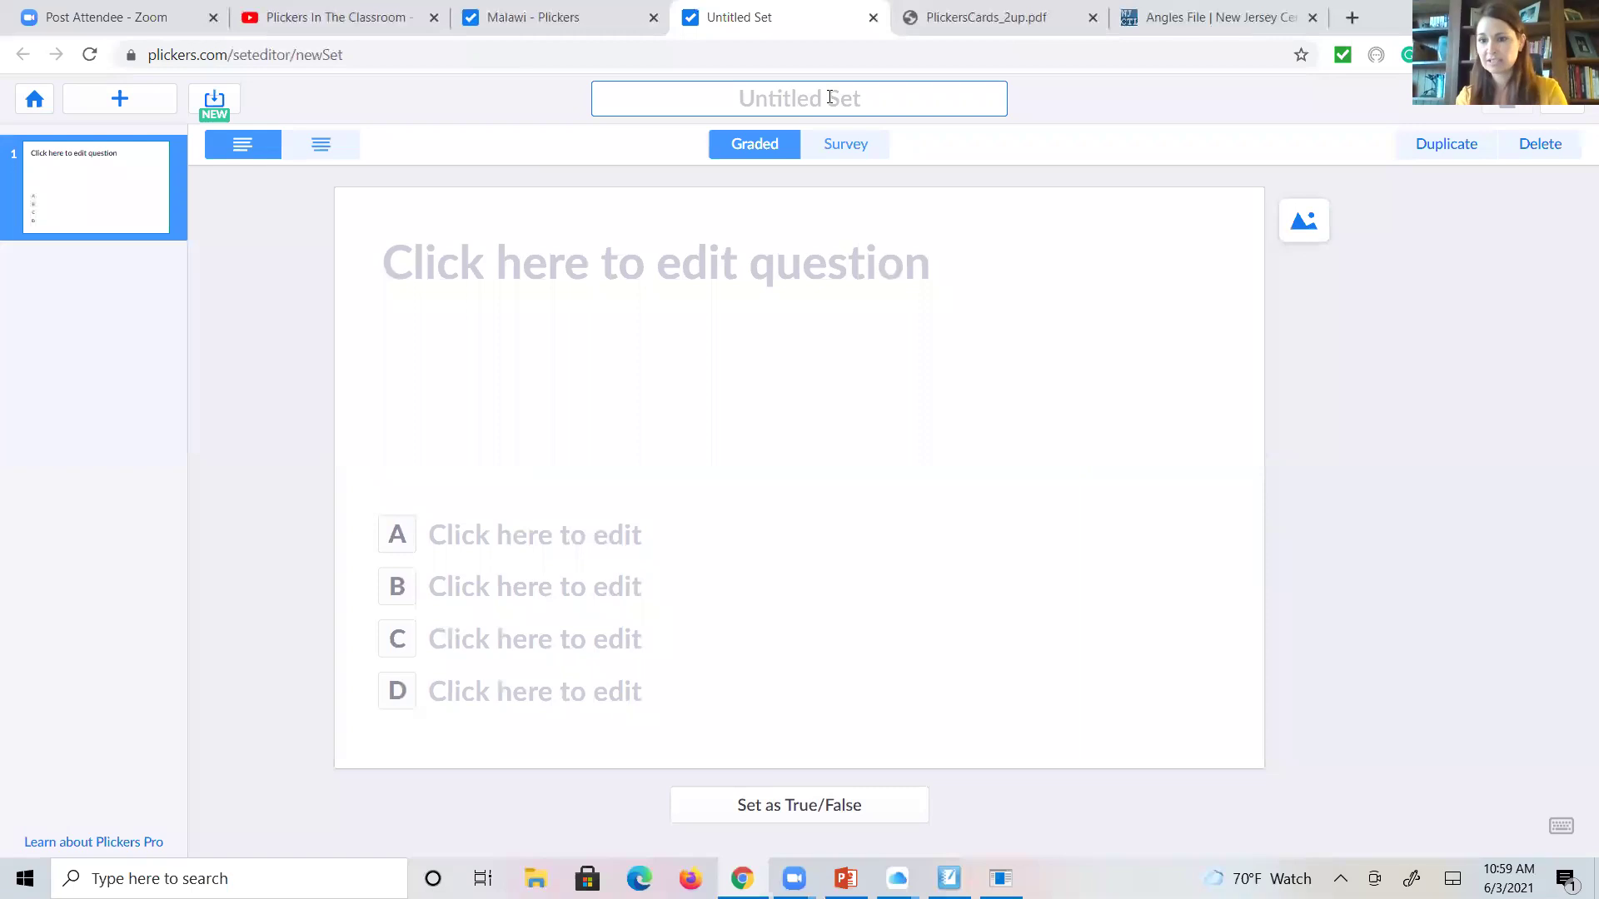
{"action": "type", "text": "An"}
{"action": "key", "text": "BackSpace"}
{"action": "key", "text": "BackSpace"}
{"action": "type", "text": "Geo."}
{"action": "key", "text": "BackSpace"}
{"action": "key", "text": "BackSpace"}
{"action": "key", "text": "BackSpace"}
{"action": "key", "text": "BackSpace"}
{"action": "key", "text": "BackSpace"}
{"action": "key", "text": "BackSpace"}
{"action": "key", "text": "BackSpace"}
{"action": "key", "text": "BackSpace"}
{"action": "key", "text": "BackSpace"}
{"action": "key", "text": "BackSpace"}
{"action": "key", "text": "BackSpace"}
{"action": "key", "text": "BackSpace"}
{"action": "key", "text": "BackSpace"}
{"action": "key", "text": "BackSpace"}
{"action": "key", "text": "BackSpace"}
{"action": "key", "text": "BackSpace"}
{"action": "type", "text": "Geo."}
{"action": "key", "text": "BackSpace"}
{"action": "key", "text": "BackSpace"}
{"action": "key", "text": "BackSpace"}
{"action": "key", "text": "BackSpace"}
{"action": "key", "text": "BackSpace"}
{"action": "key", "text": "BackSpace"}
{"action": "key", "text": "BackSpace"}
{"action": "key", "text": "BackSpace"}
{"action": "key", "text": "BackSpace"}
{"action": "key", "text": "BackSpace"}
{"action": "key", "text": "BackSpace"}
{"action": "key", "text": "BackSpace"}
{"action": "key", "text": "BackSpace"}
{"action": "key", "text": "BackSpace"}
{"action": "key", "text": "BackSpace"}
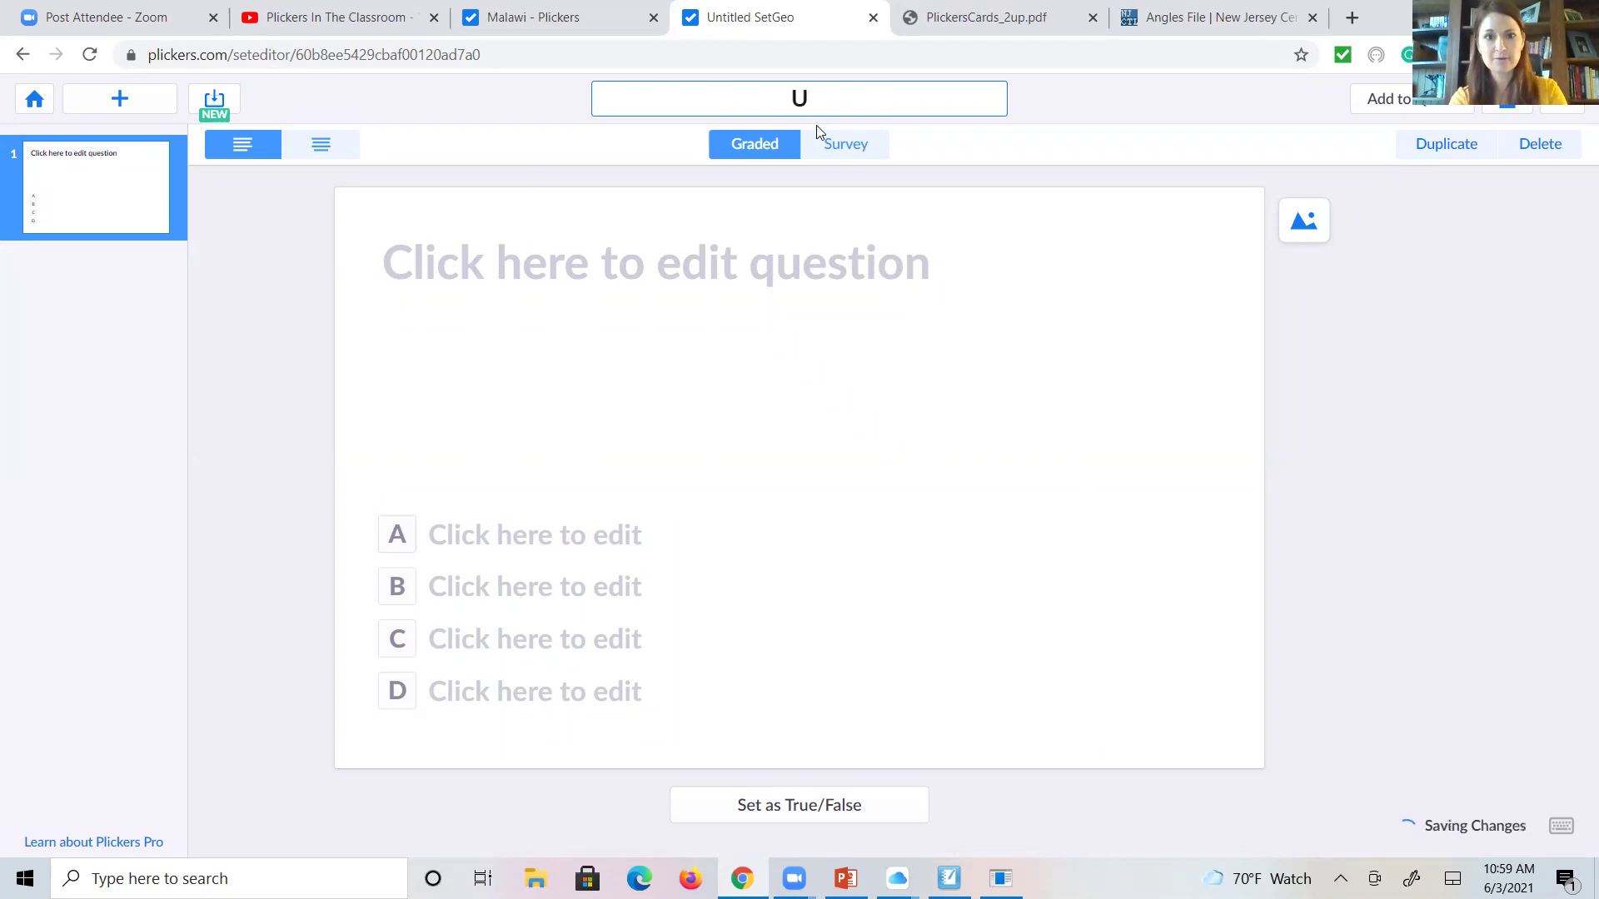
{"action": "key", "text": "BackSpace"}
{"action": "type", "text": "G"}
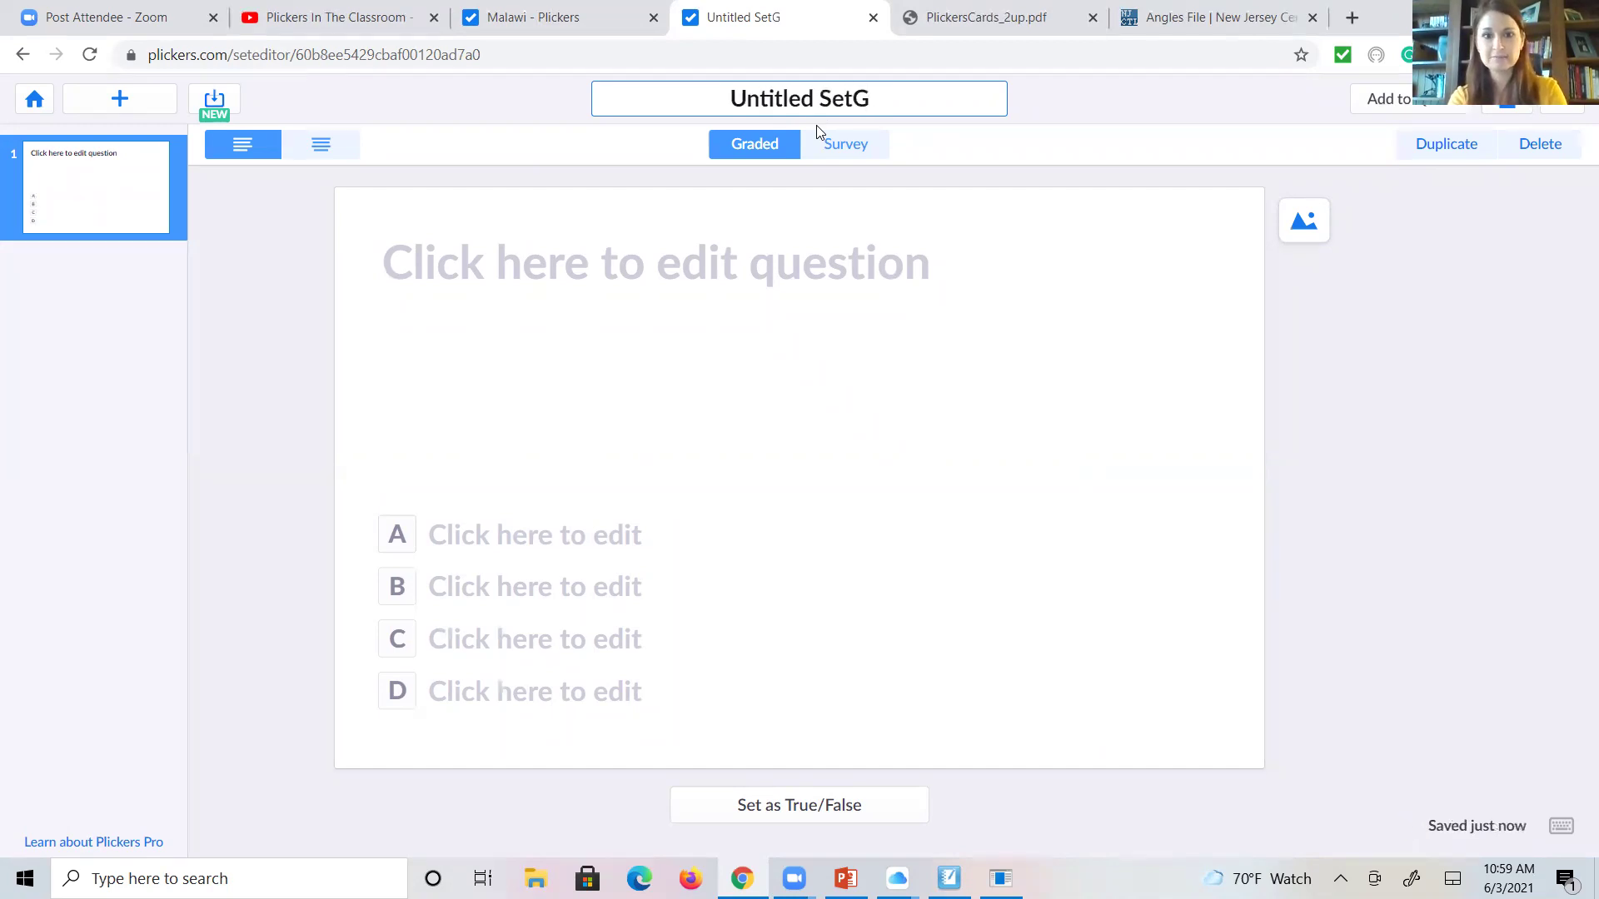
{"action": "key", "text": "BackSpace"}
{"action": "key", "text": "BackSpace"}
{"action": "key", "text": "BackSpace"}
{"action": "key", "text": "BackSpace"}
{"action": "key", "text": "BackSpace"}
{"action": "key", "text": "BackSpace"}
{"action": "key", "text": "BackSpace"}
{"action": "key", "text": "BackSpace"}
{"action": "key", "text": "BackSpace"}
{"action": "key", "text": "BackSpace"}
{"action": "key", "text": "BackSpace"}
{"action": "key", "text": "BackSpace"}
{"action": "key", "text": "Right"}
{"action": "type", "text": "EO"}
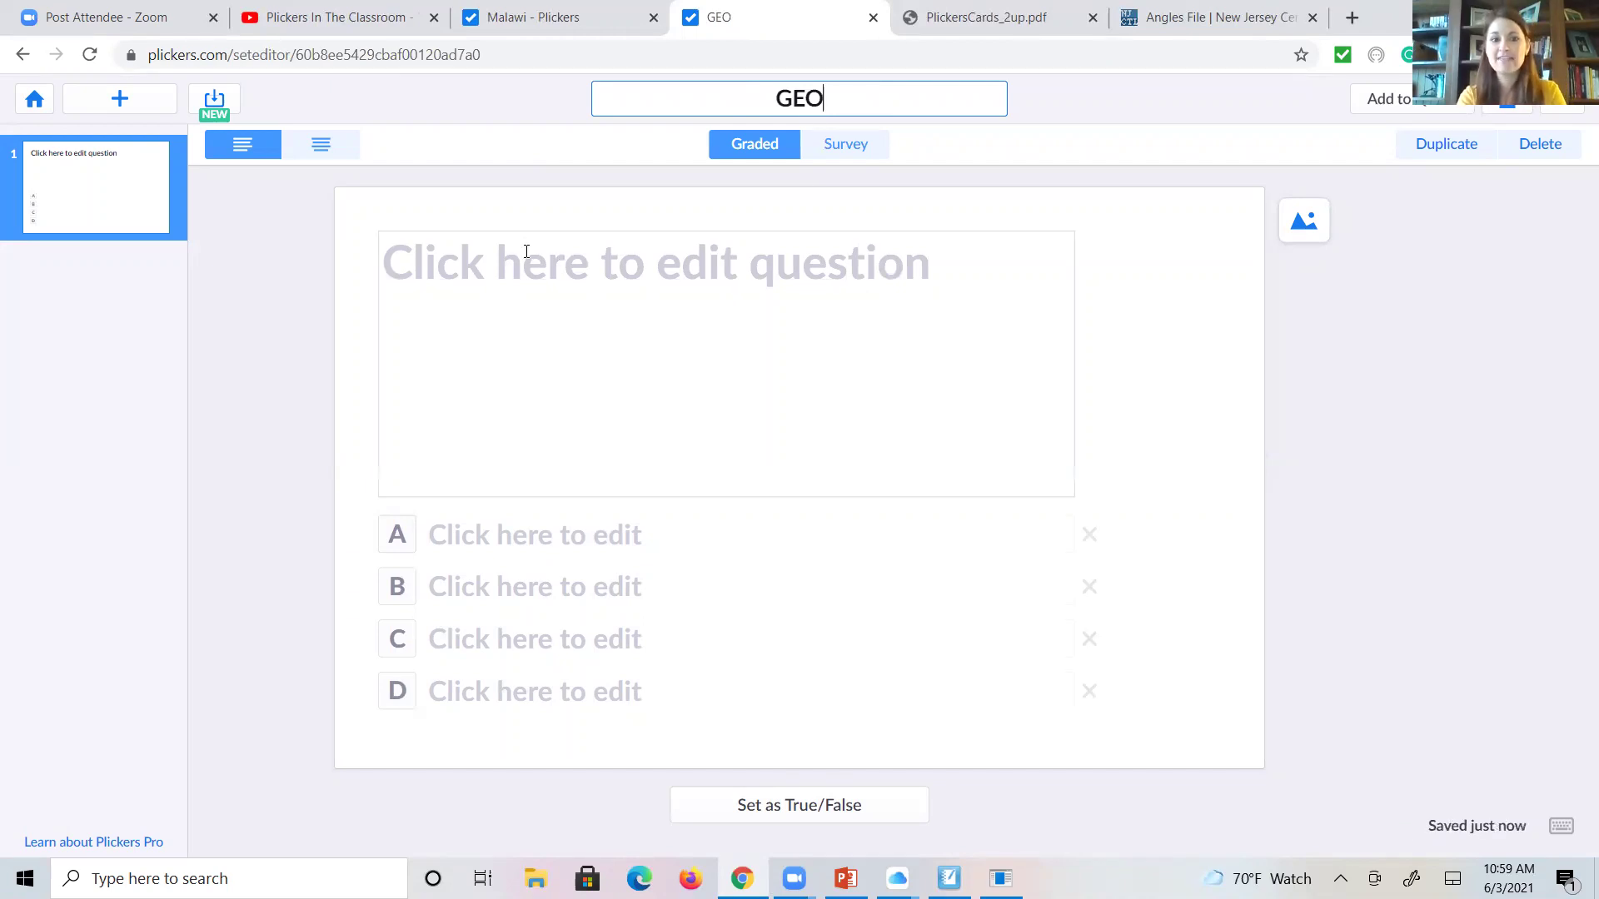
- Add two placeholder questions with text '1.' and '2'
{"action": "left_click", "coordinate": [528, 251]}
{"action": "type", "text": "1."}
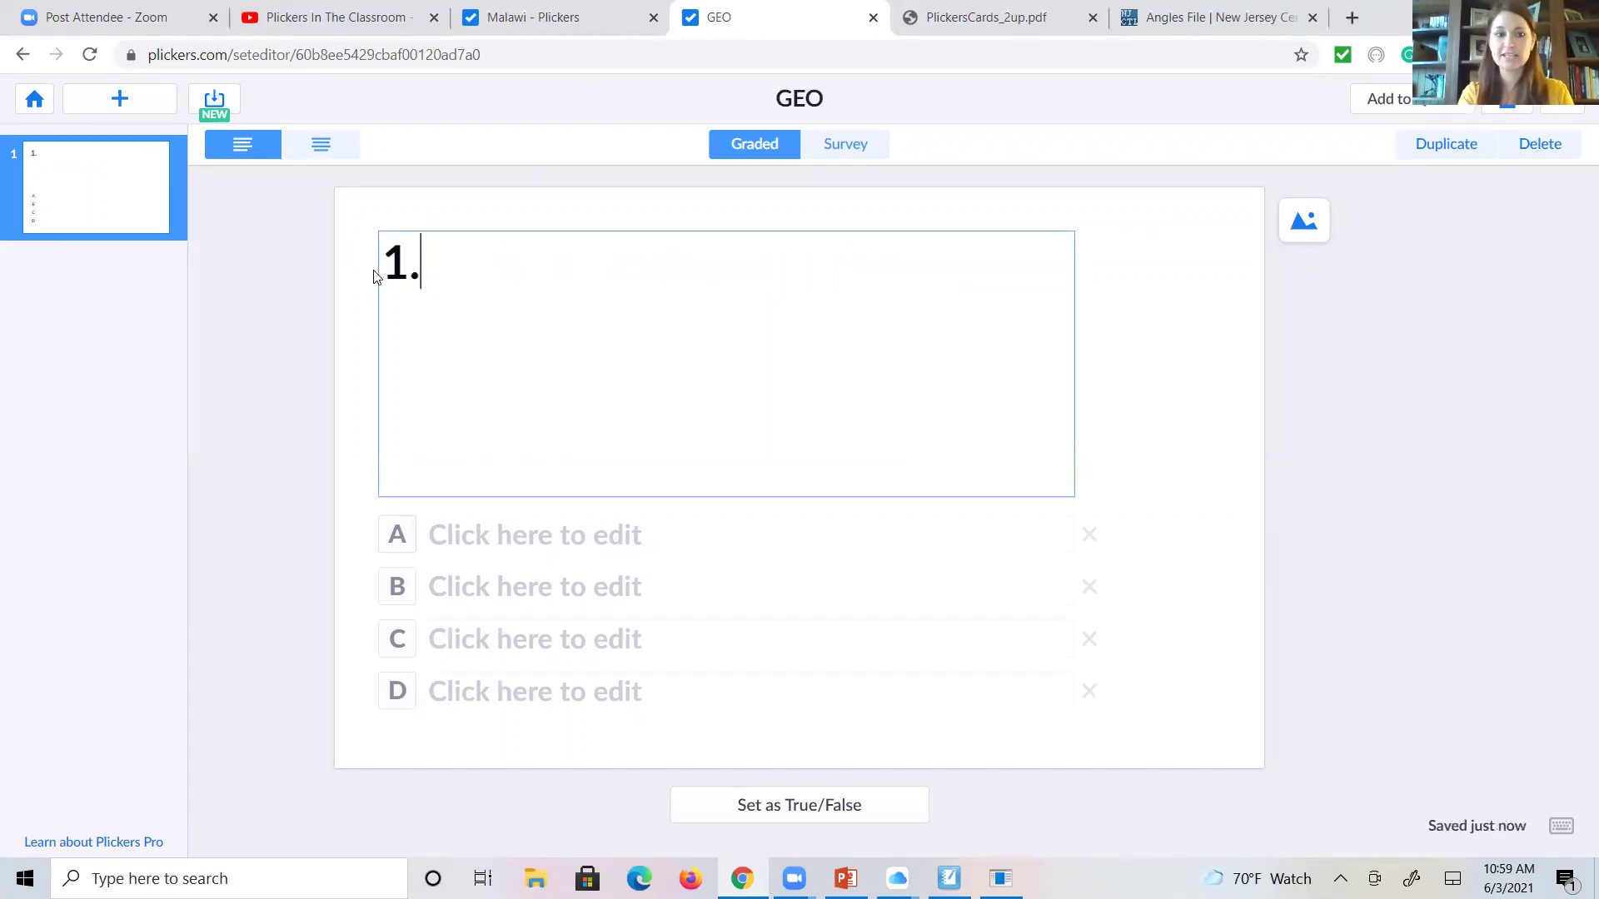
{"action": "left_click", "coordinate": [123, 113]}
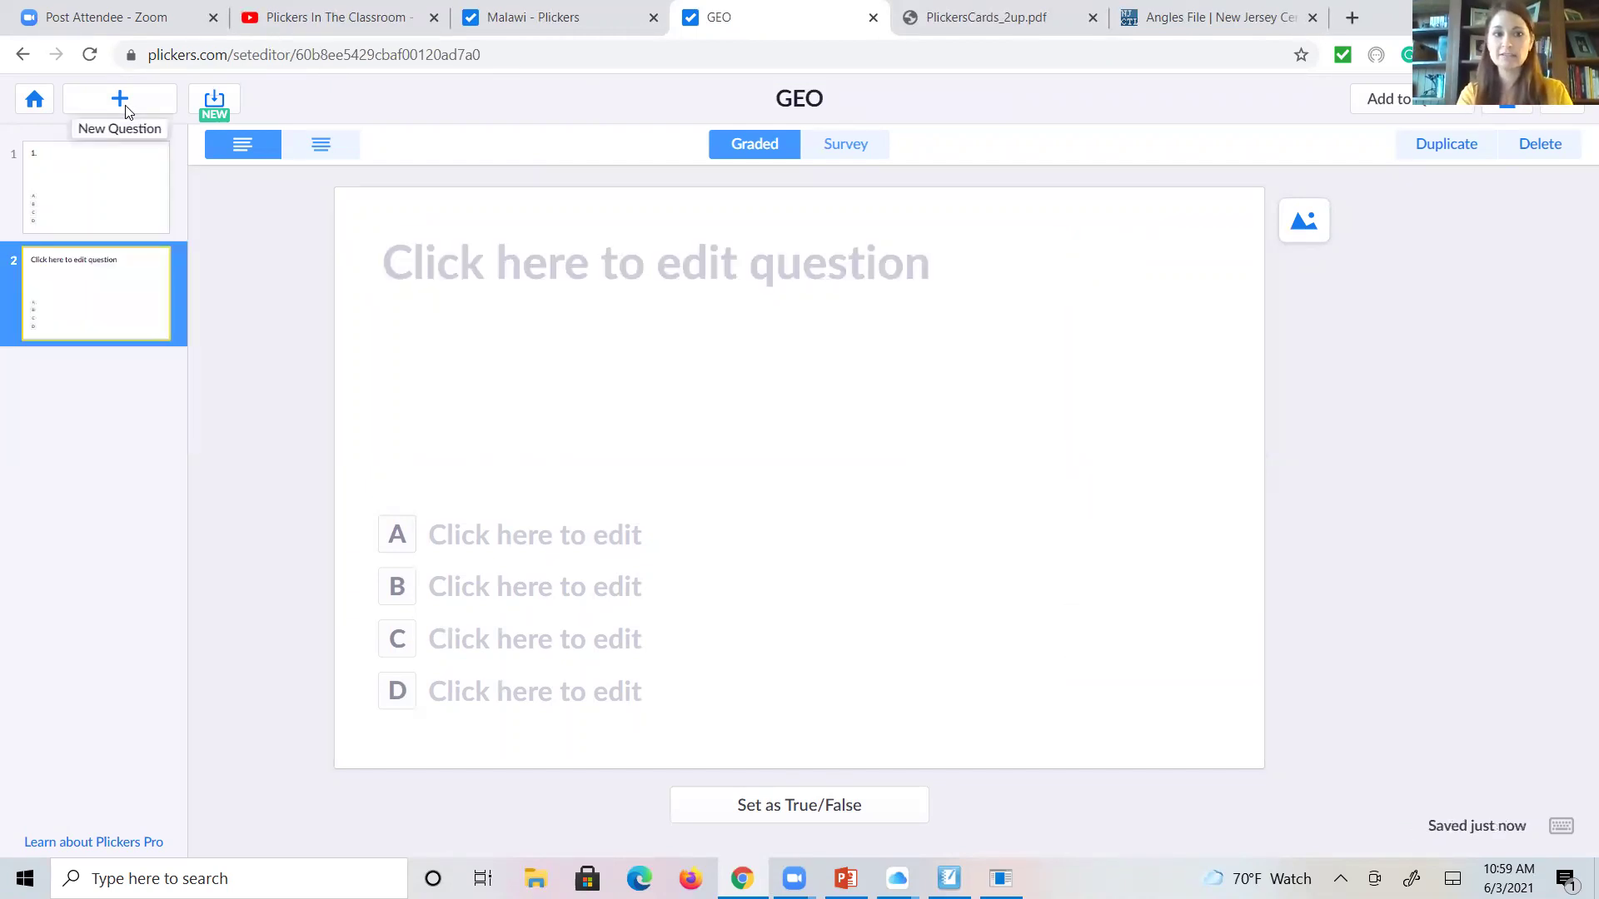
{"action": "left_click", "coordinate": [613, 263]}
{"action": "type", "text": "2"}
{"action": "left_click", "coordinate": [105, 434]}
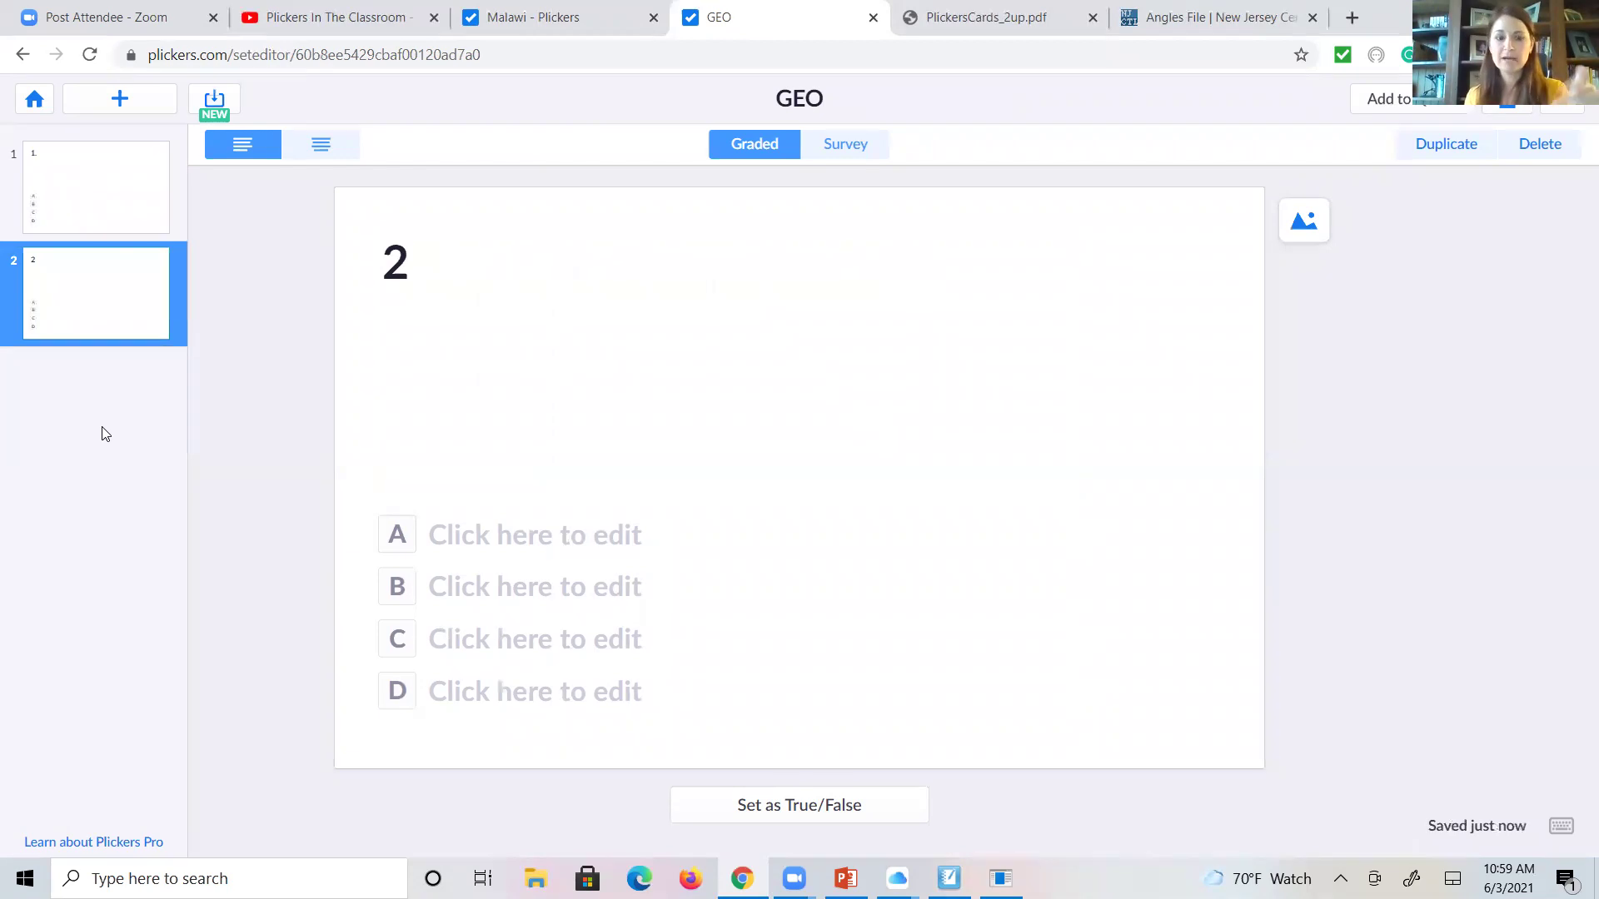
- Show angle-bisector question 103 on SMART Notebook slide 218, then return to Plickers
{"action": "left_click", "coordinate": [949, 879]}
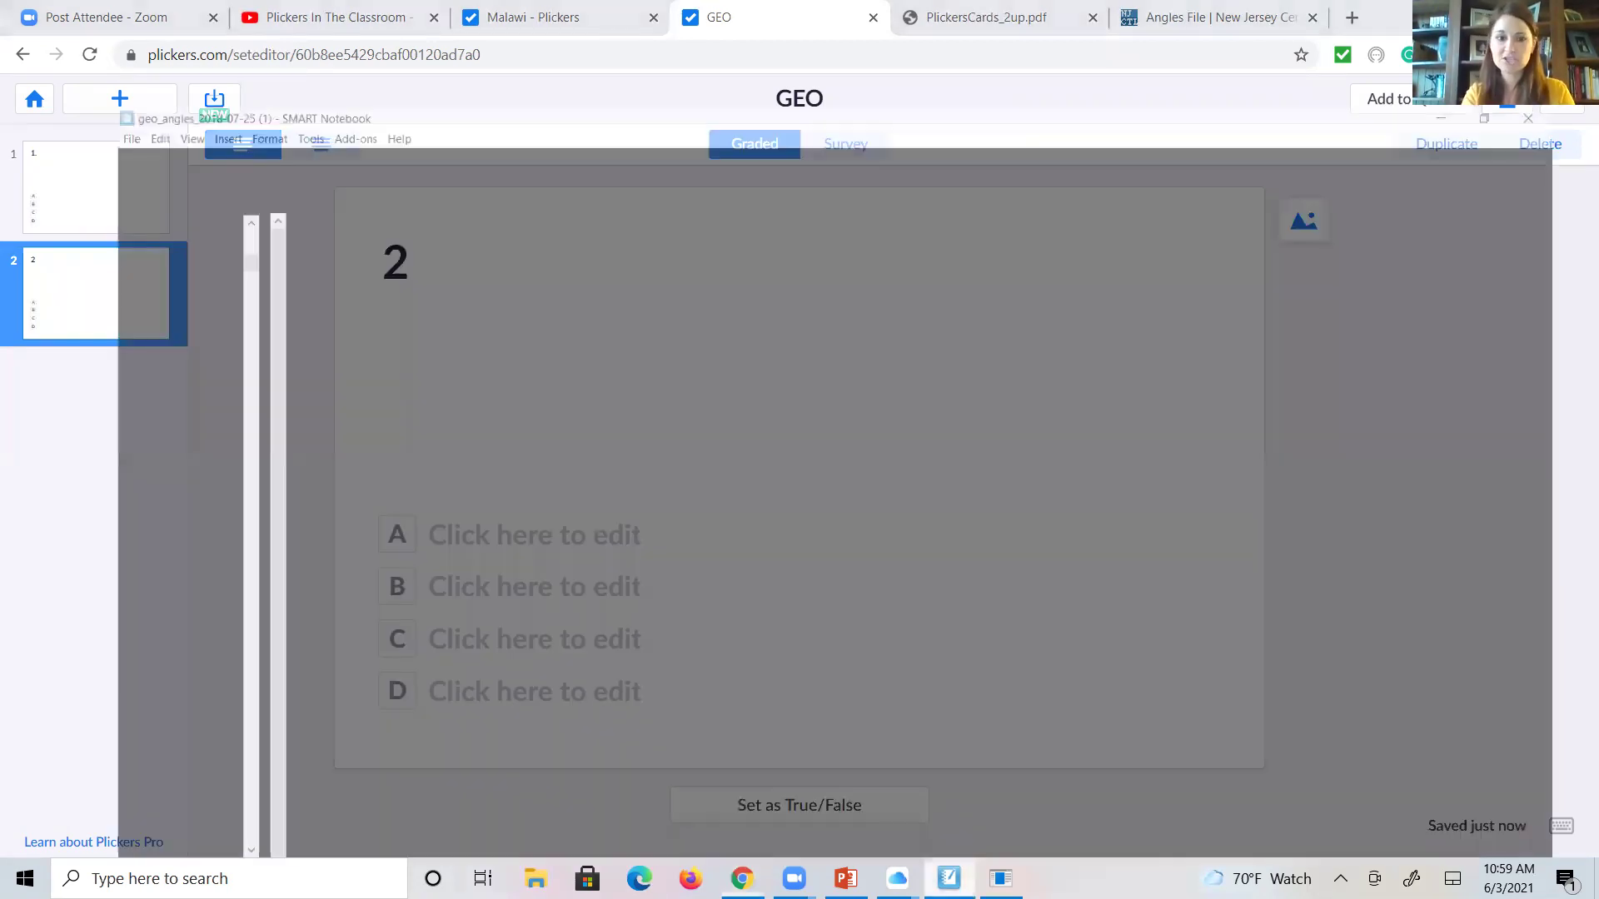
{"action": "left_click_drag", "start_coordinate": [148, 182], "coordinate": [199, 701]}
{"action": "left_click", "coordinate": [60, 692]}
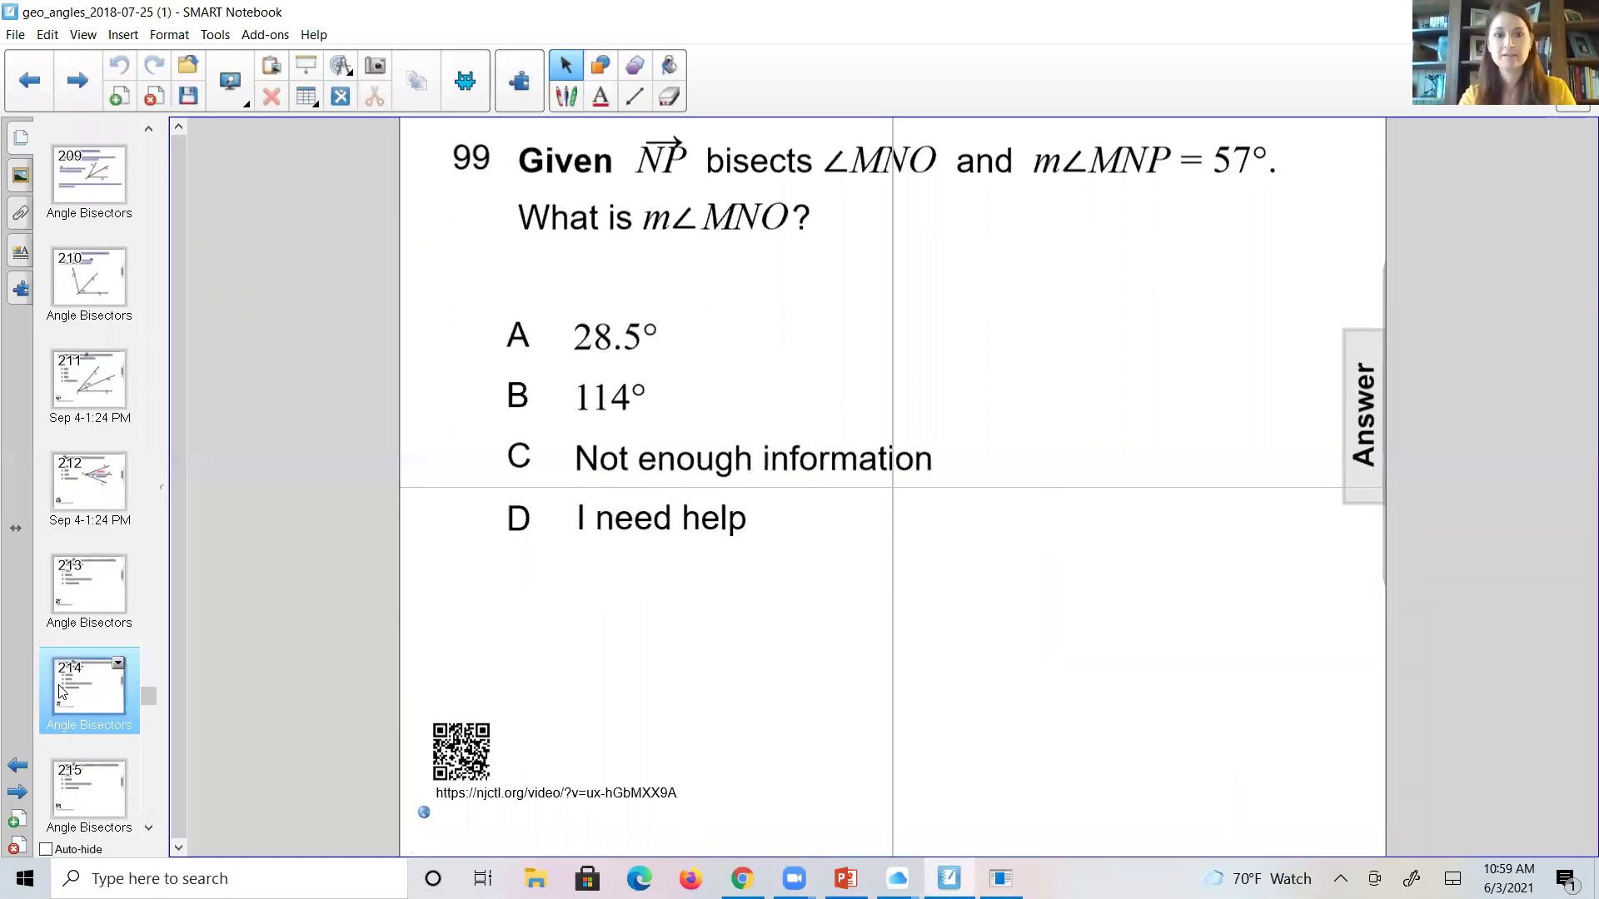
{"action": "key", "text": "Down"}
{"action": "key", "text": "Down"}
{"action": "key", "text": "Down"}
{"action": "key", "text": "Down"}
{"action": "key", "text": "Down"}
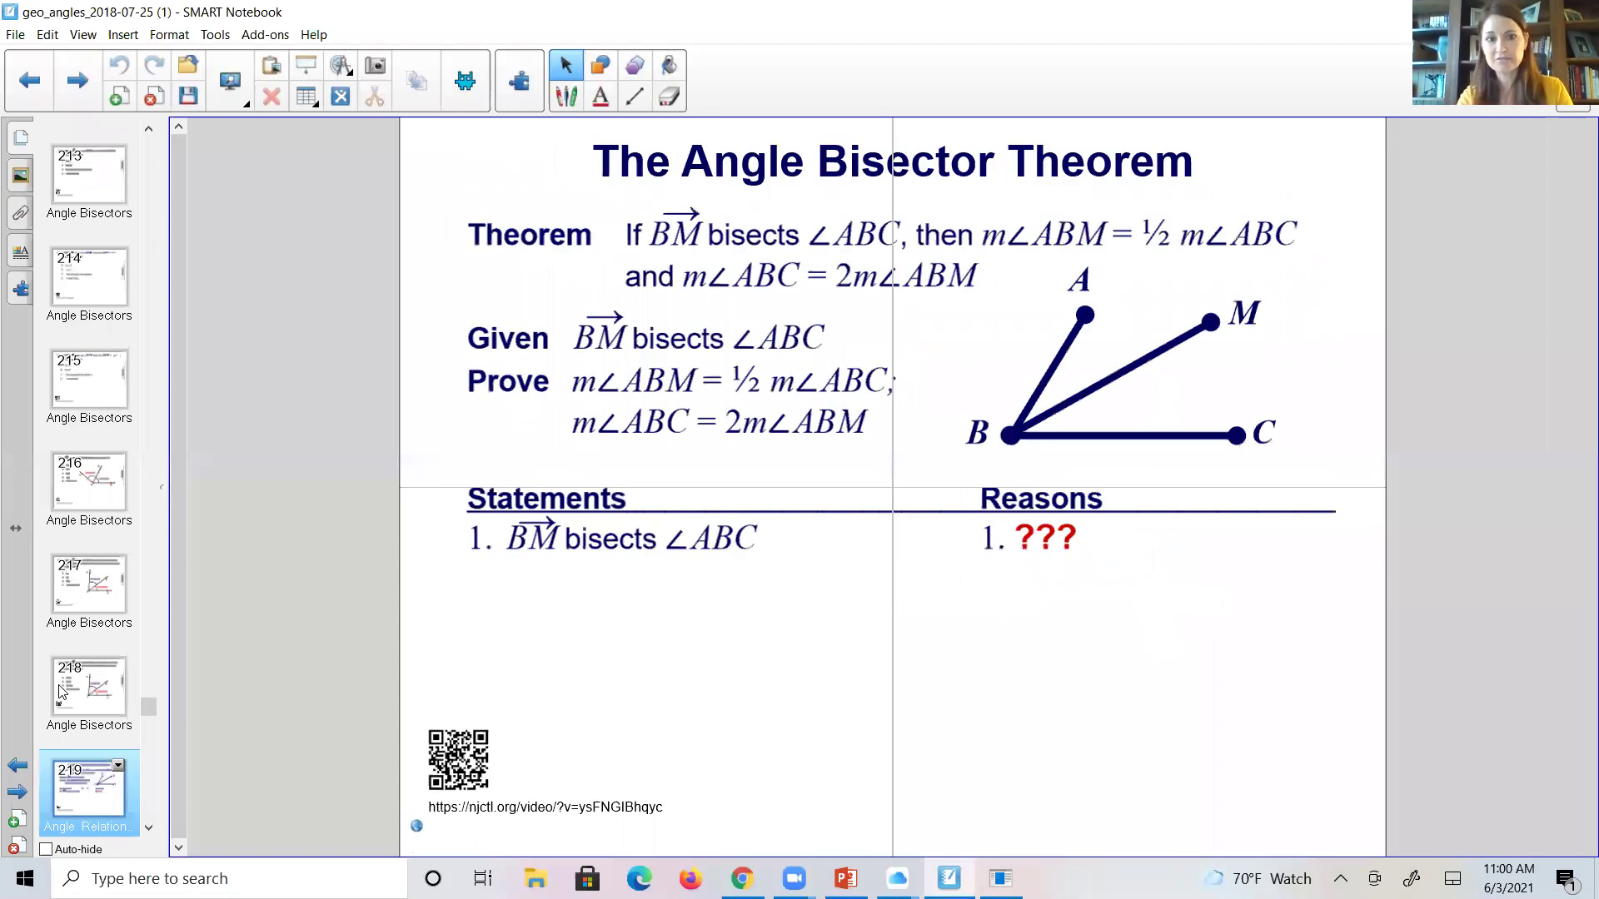
{"action": "left_click", "coordinate": [60, 691]}
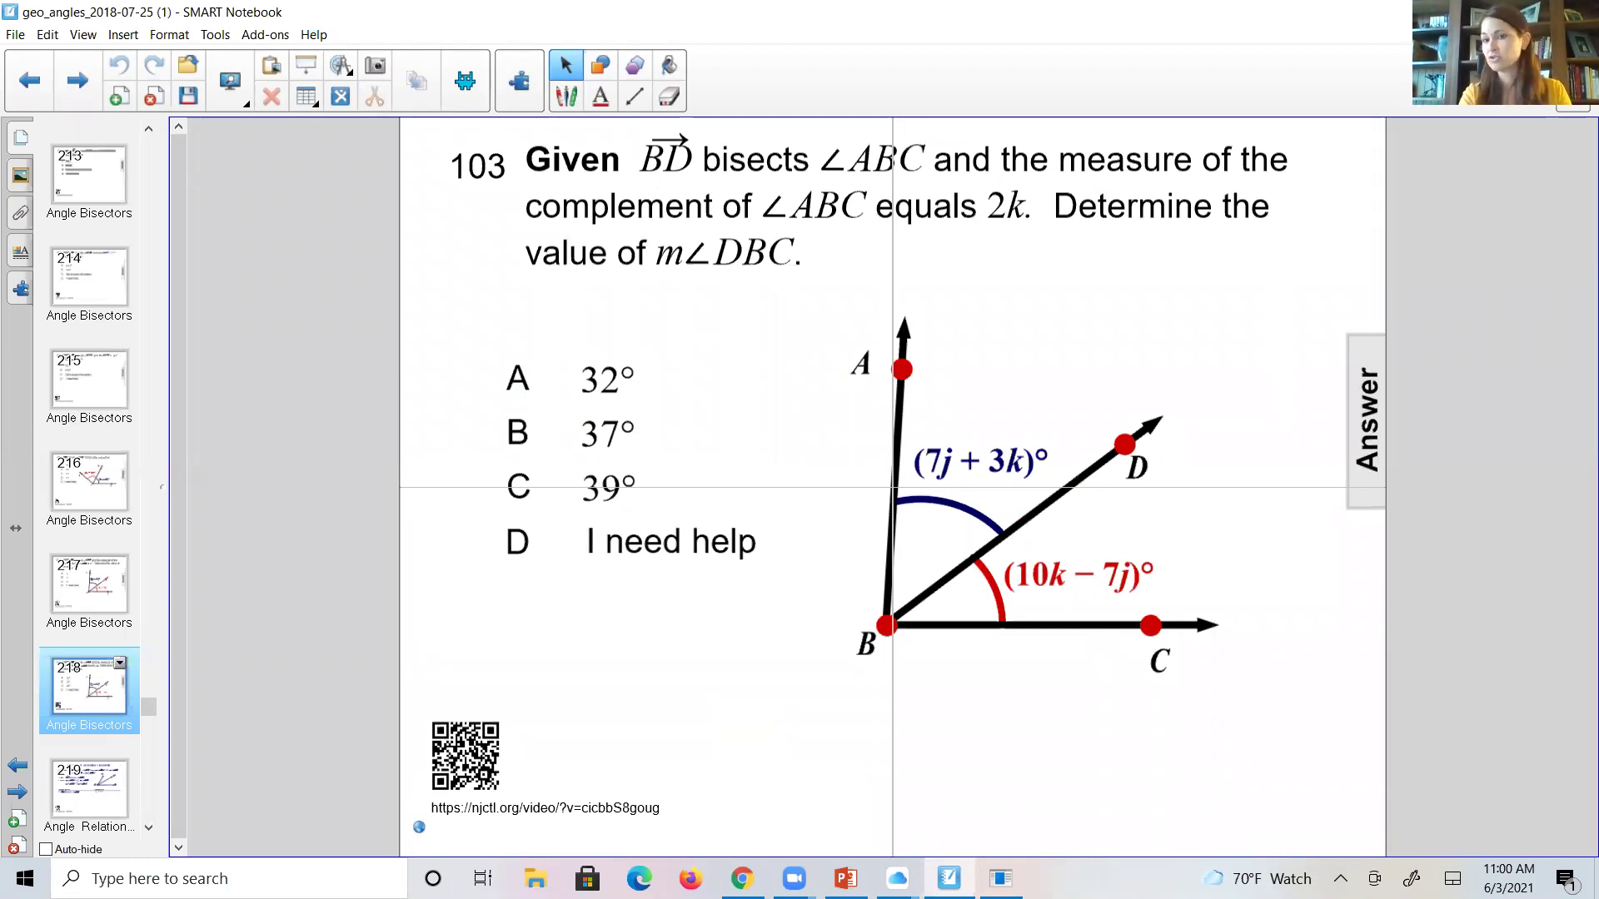
{"action": "key", "text": "alt+Tab"}
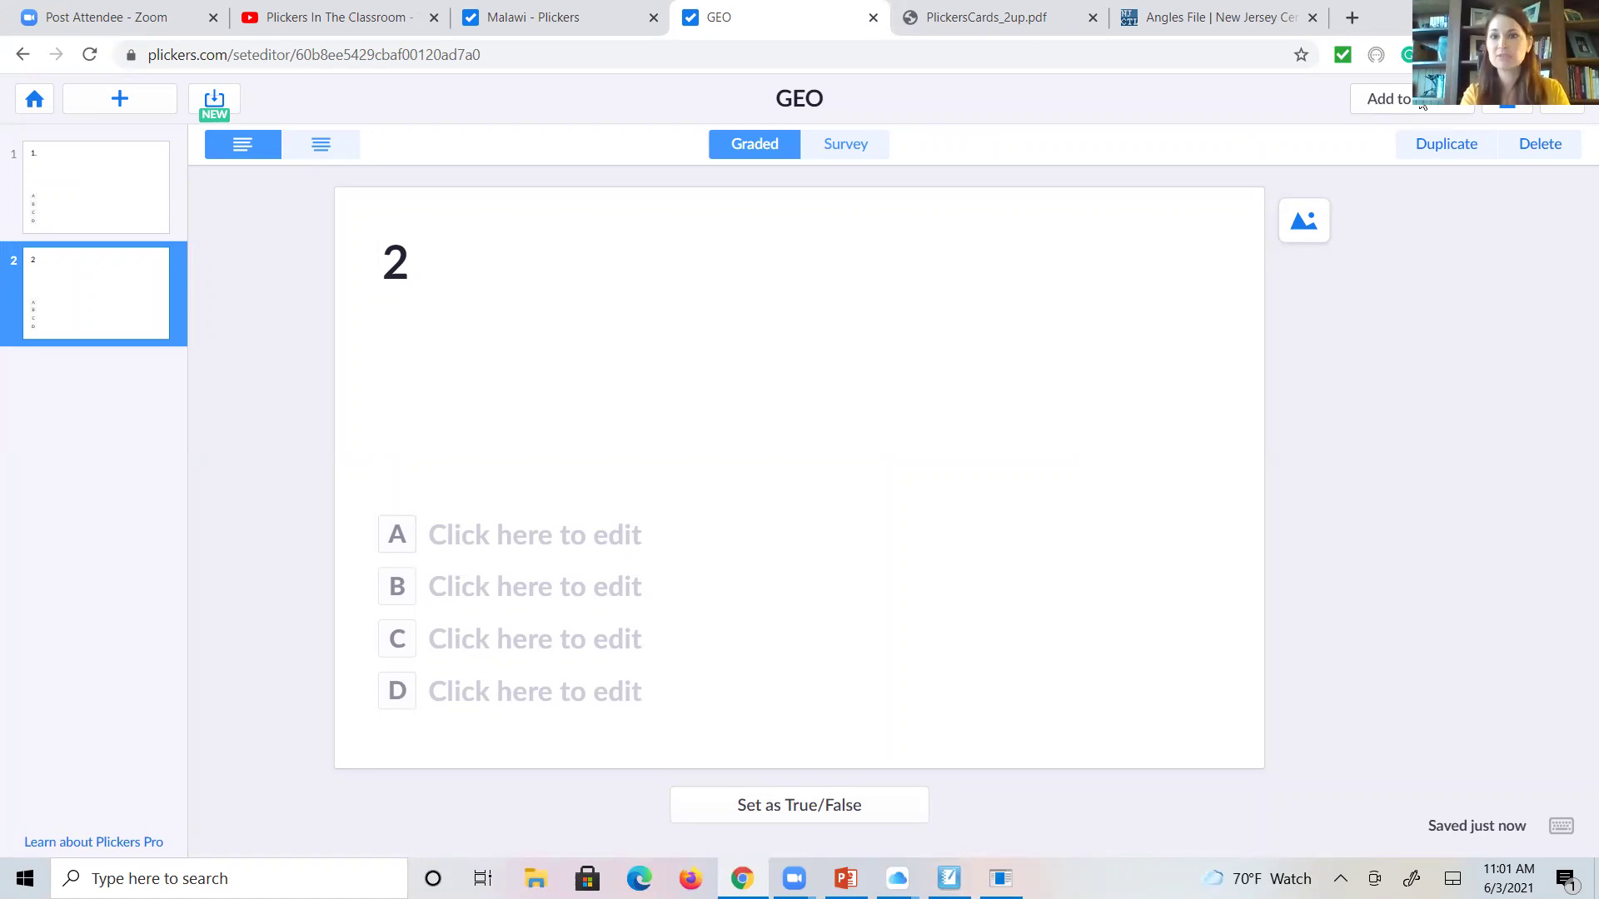
- Add the GEO set to the Malawi class and play it live, then switch to SMART Notebook
{"action": "left_click", "coordinate": [1422, 103]}
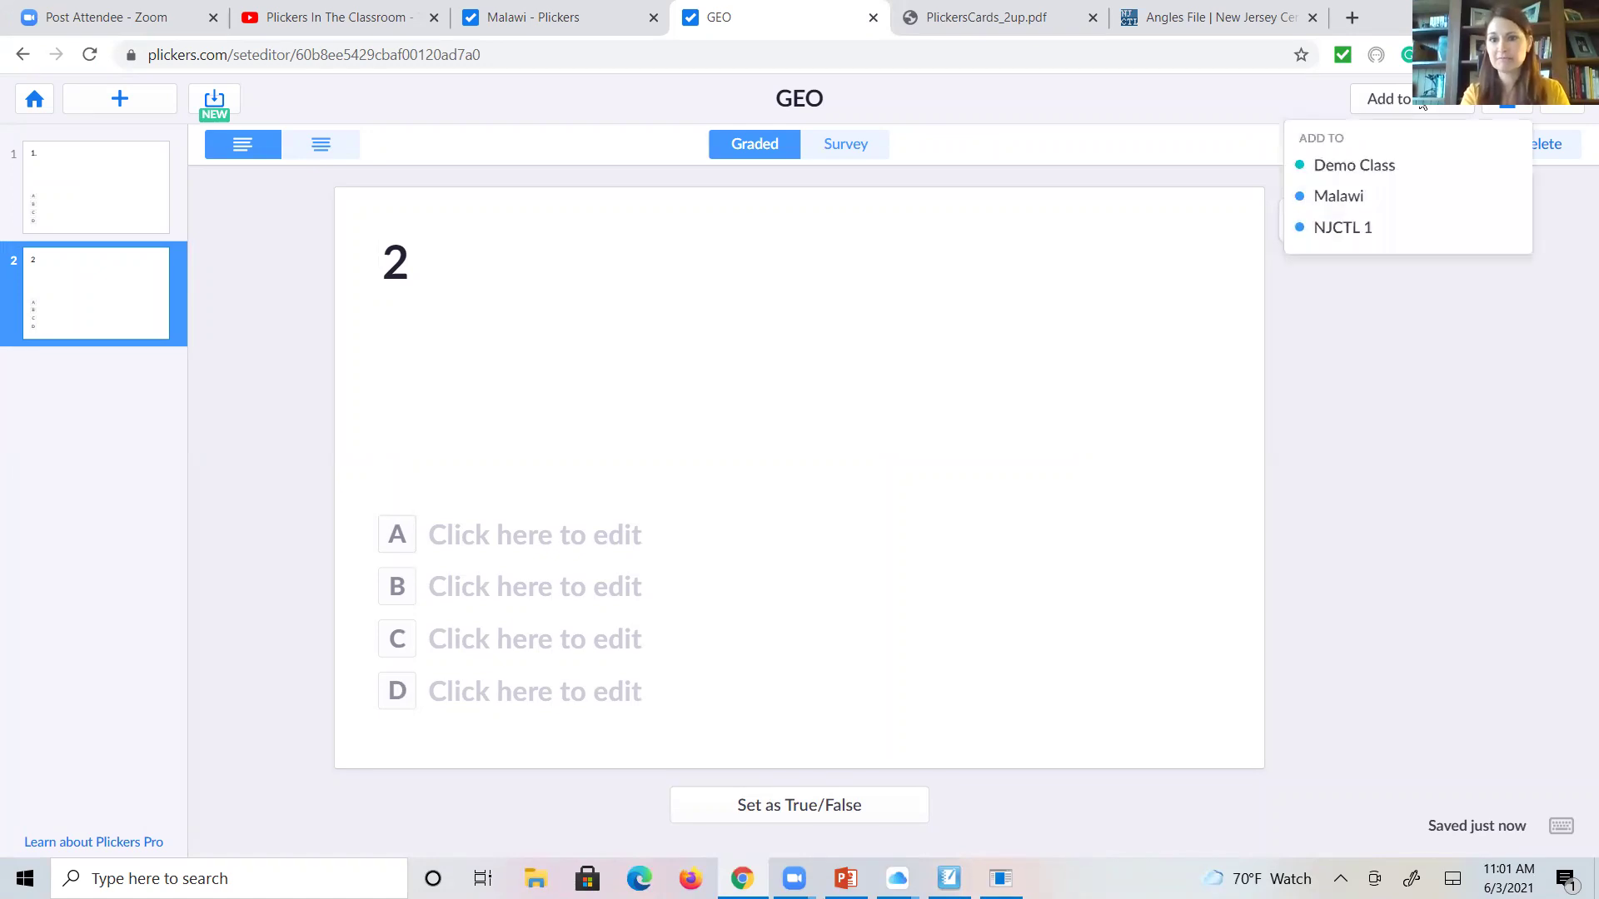
{"action": "left_click", "coordinate": [1333, 200]}
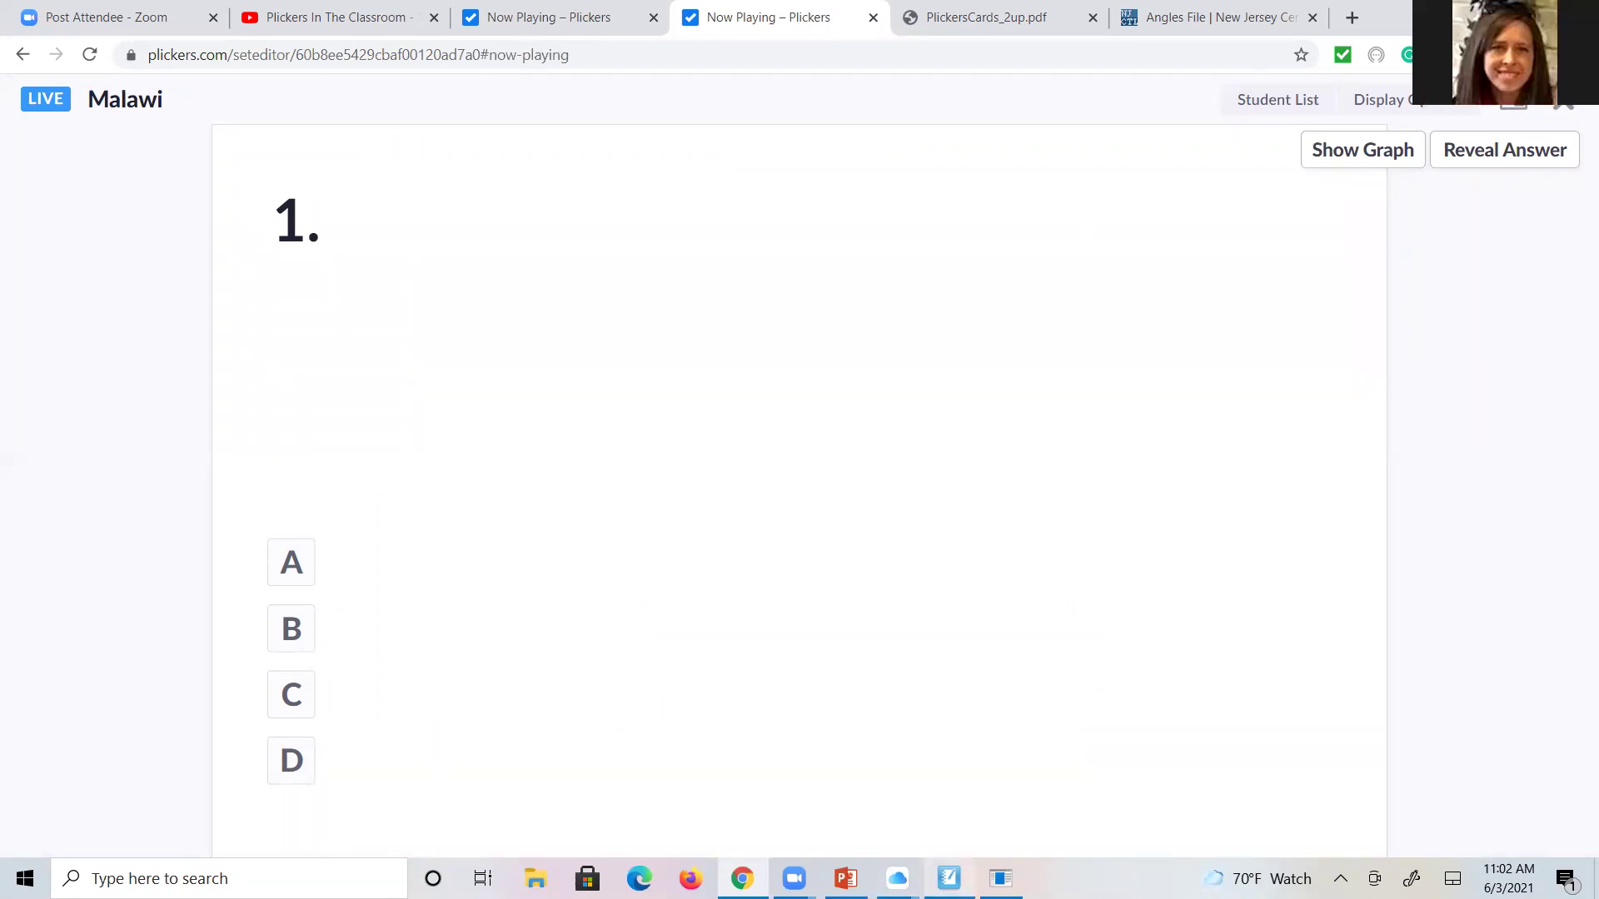
{"action": "left_click", "coordinate": [949, 879]}
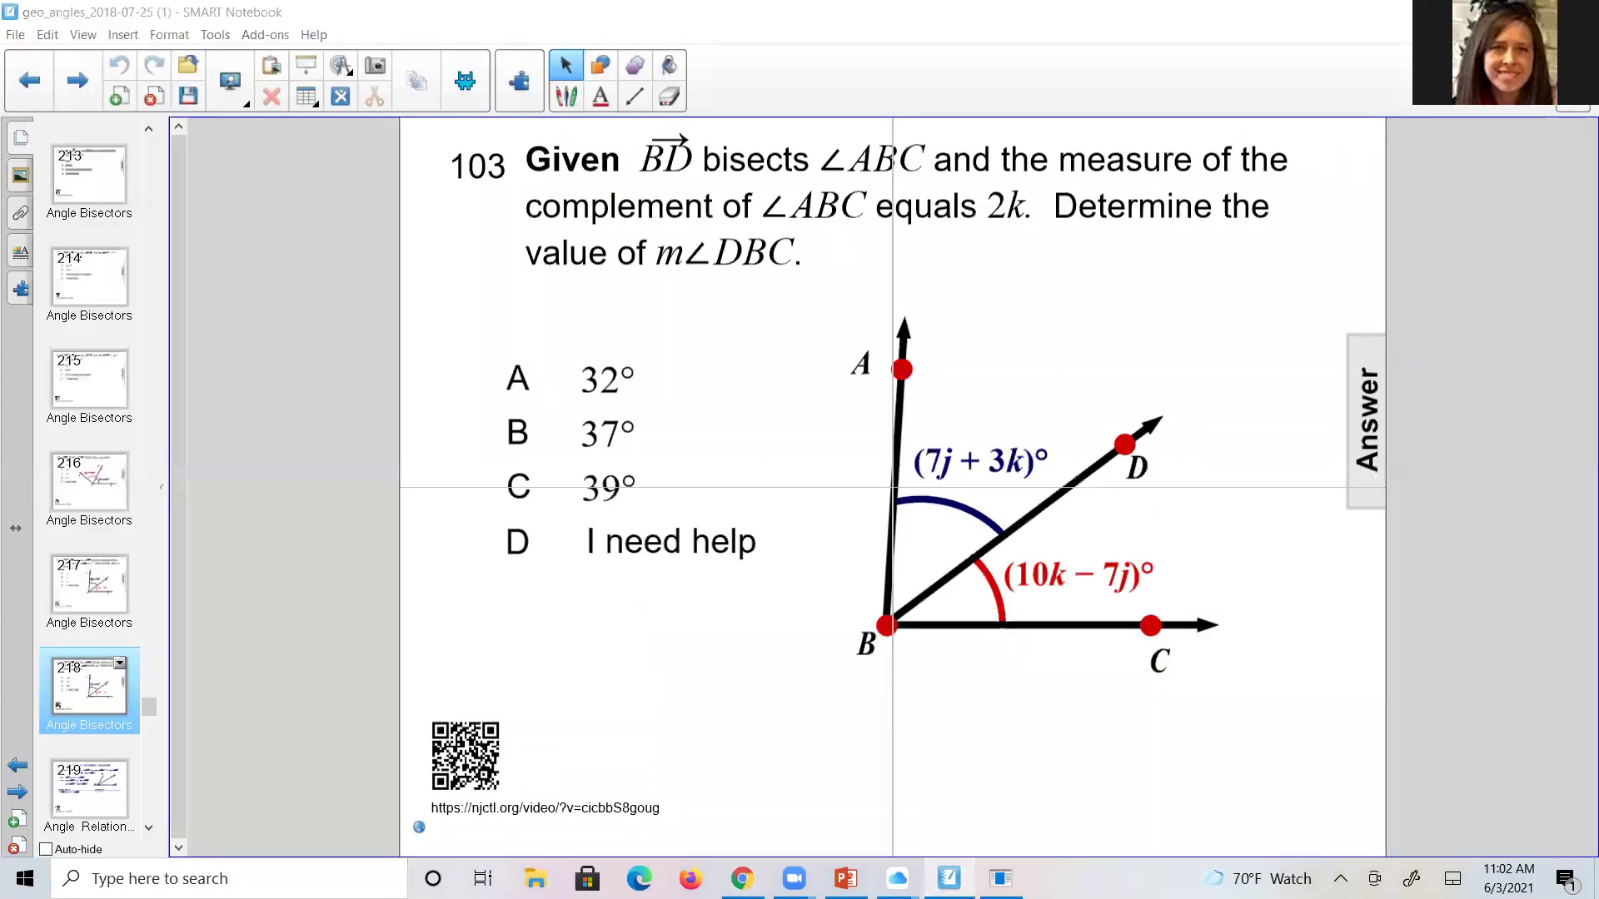
- Return to live Plickers question 1, then show the 'Plickers In The Classroom' YouTube video
{"action": "key", "text": "alt+Tab"}
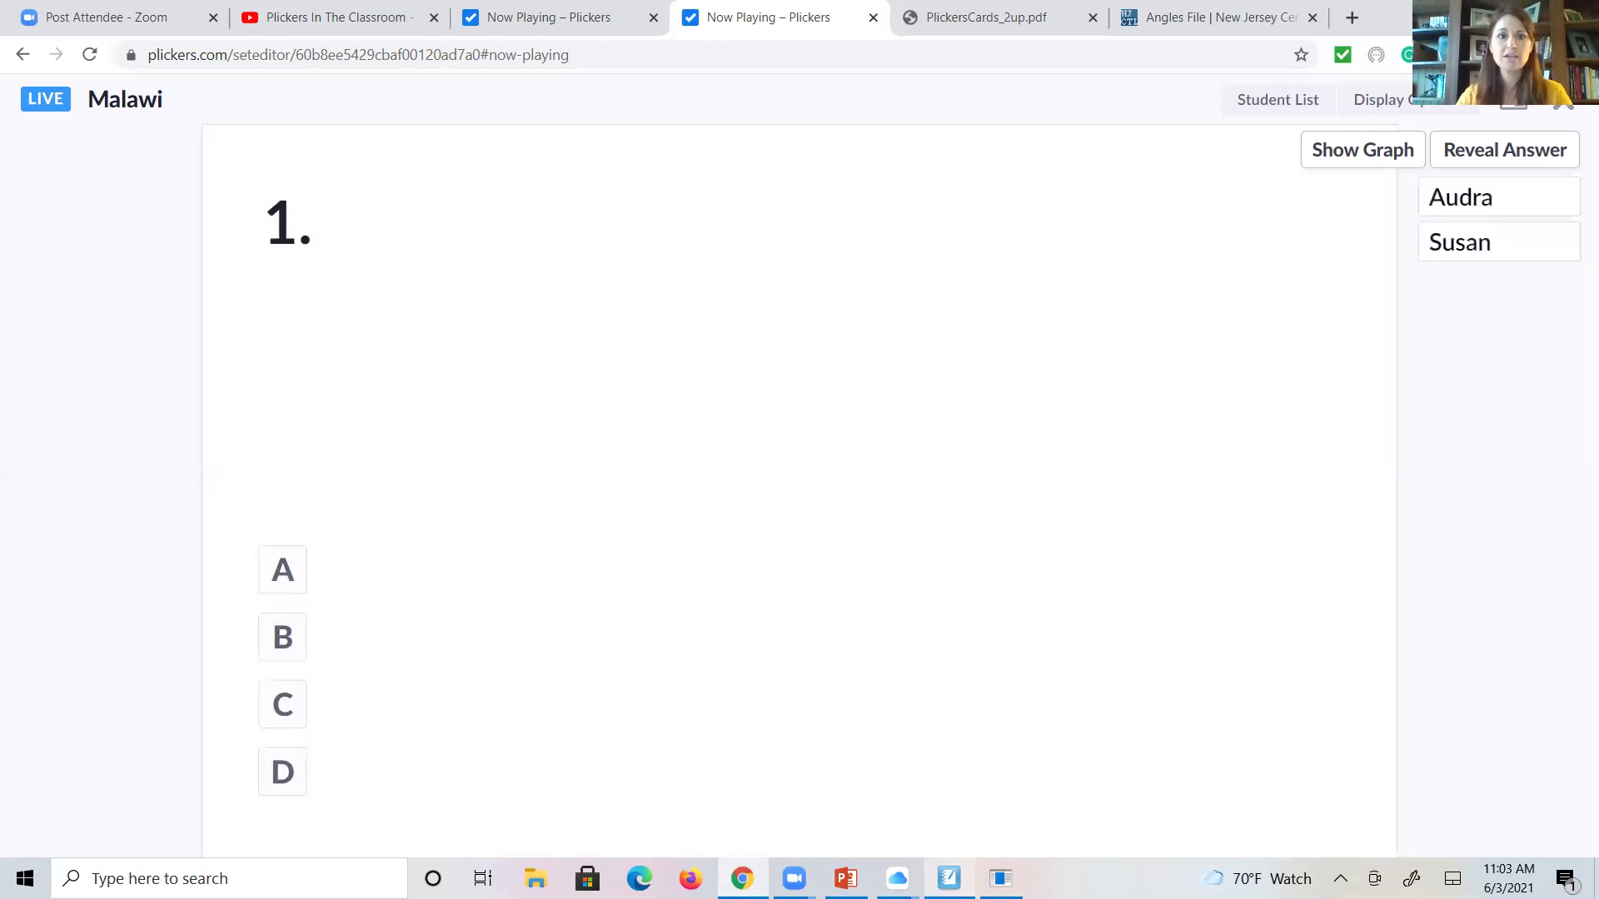
{"action": "left_click", "coordinate": [331, 16]}
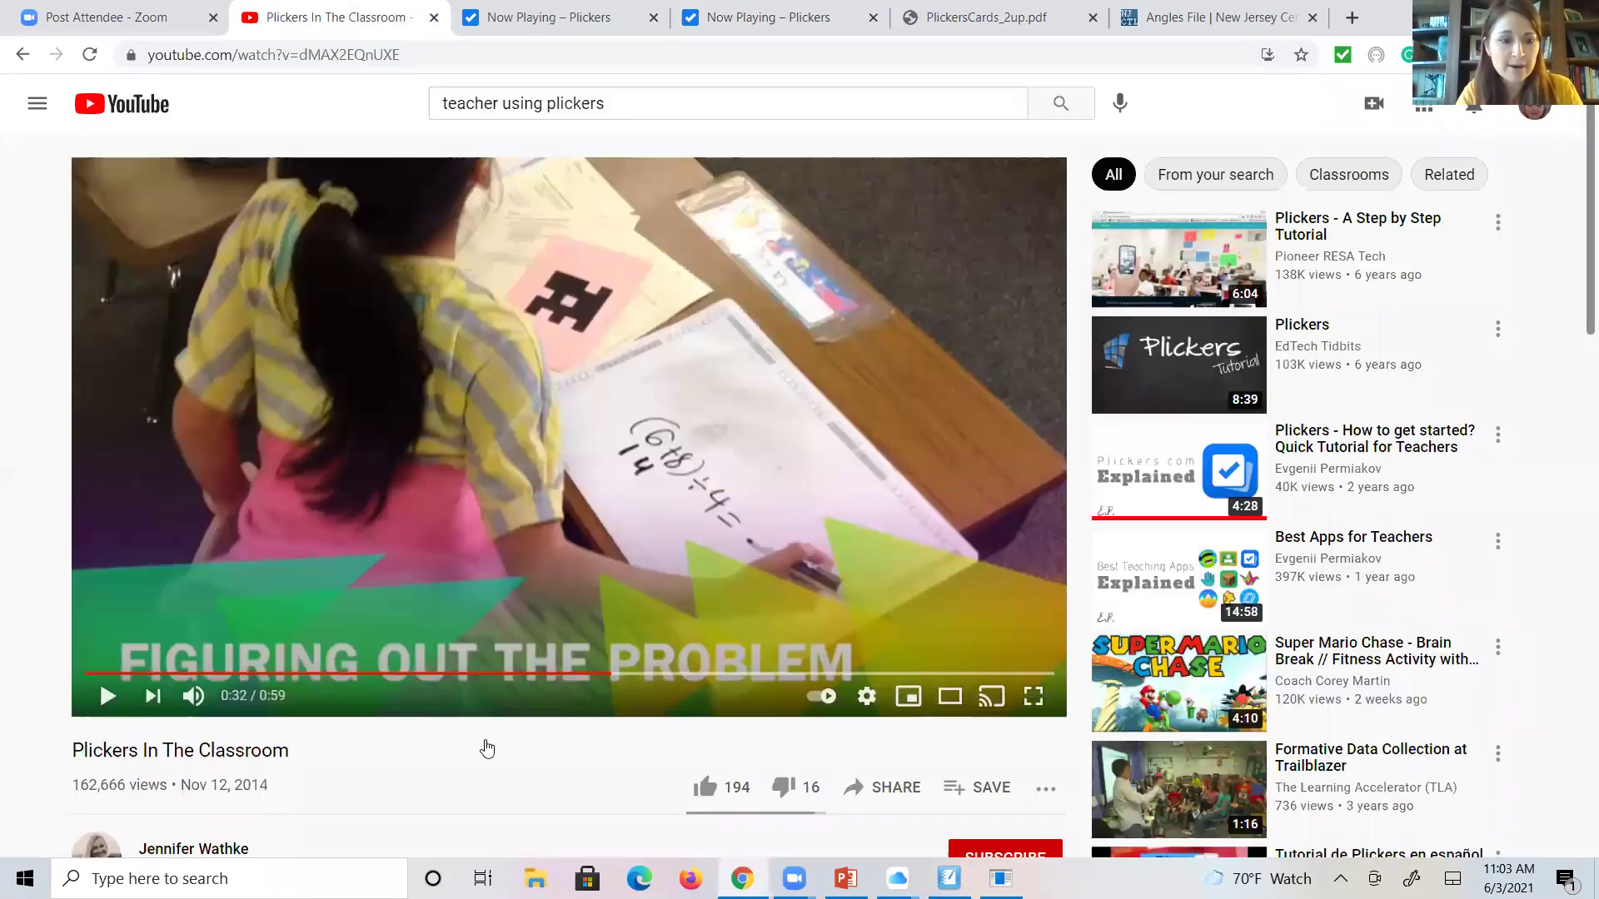